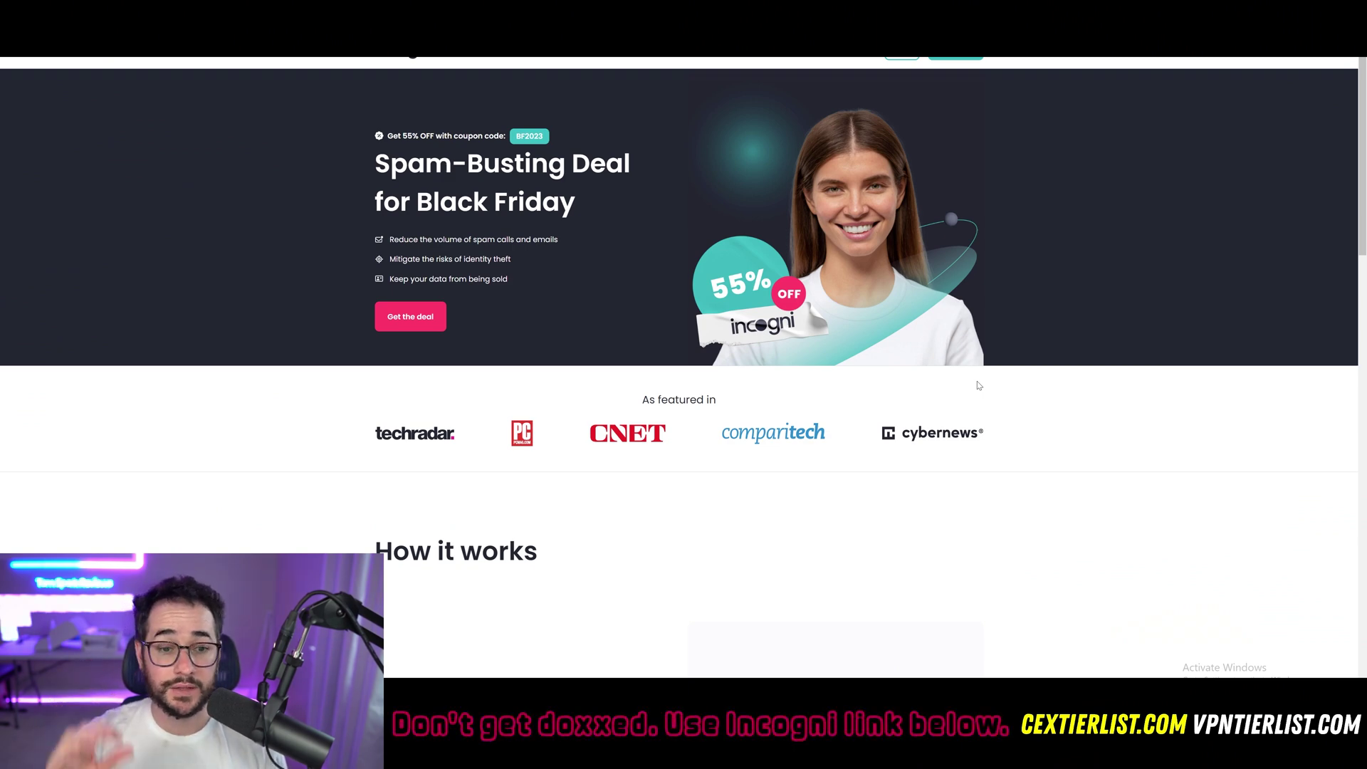
# Scroll through the Redact homepage demo, Services We Support and deletion methods, then back up
pyautogui.scroll(-4, 851, 399)
pyautogui.scroll(-1, 1032, 395)
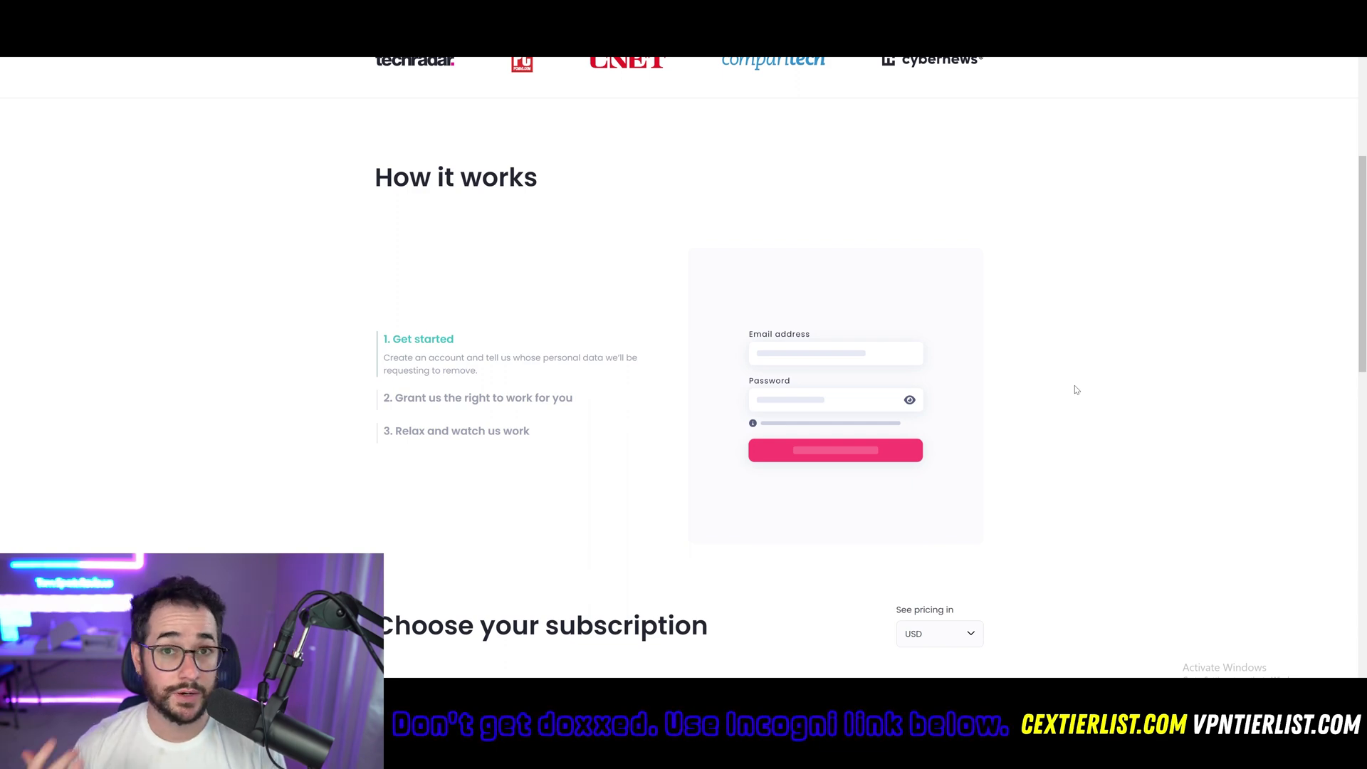
pyautogui.scroll(-1, 1044, 367)
pyautogui.scroll(-3, 1054, 356)
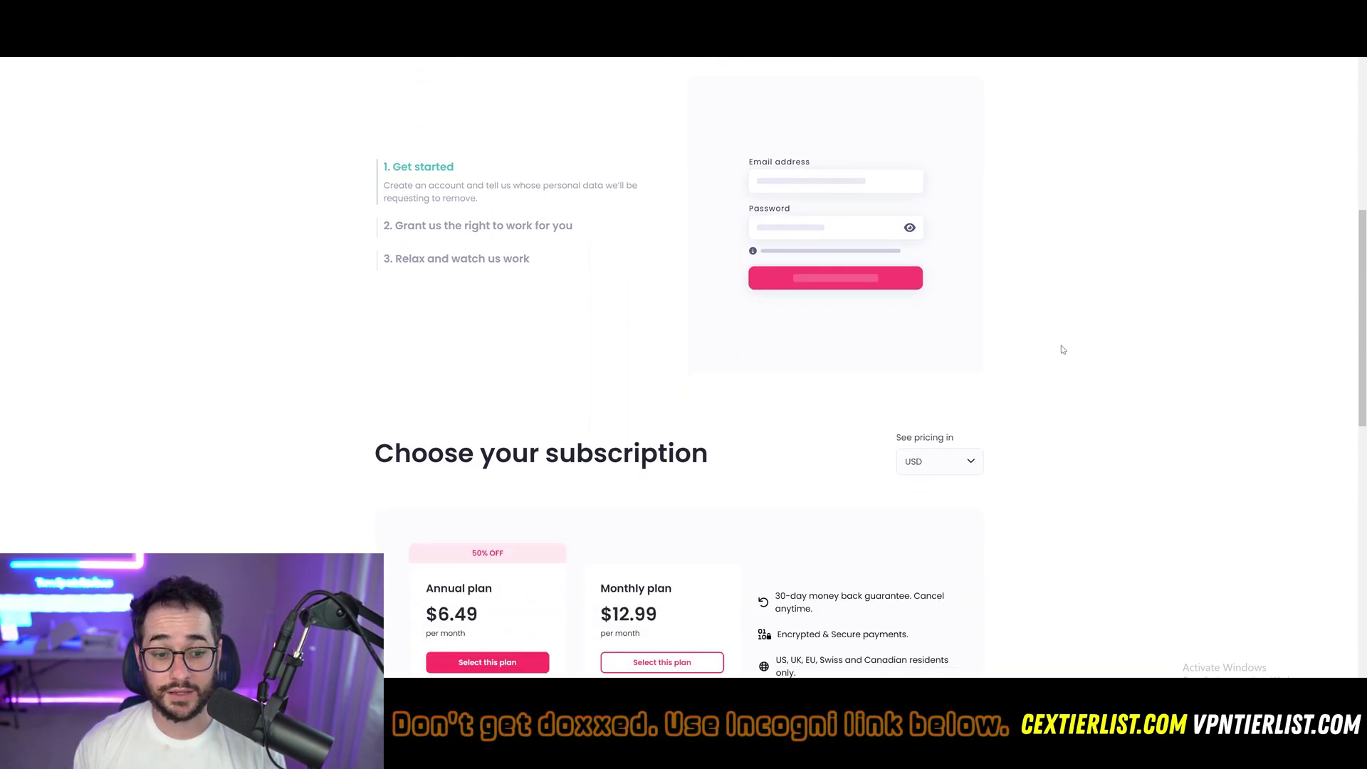
pyautogui.scroll(3, 1108, 361)
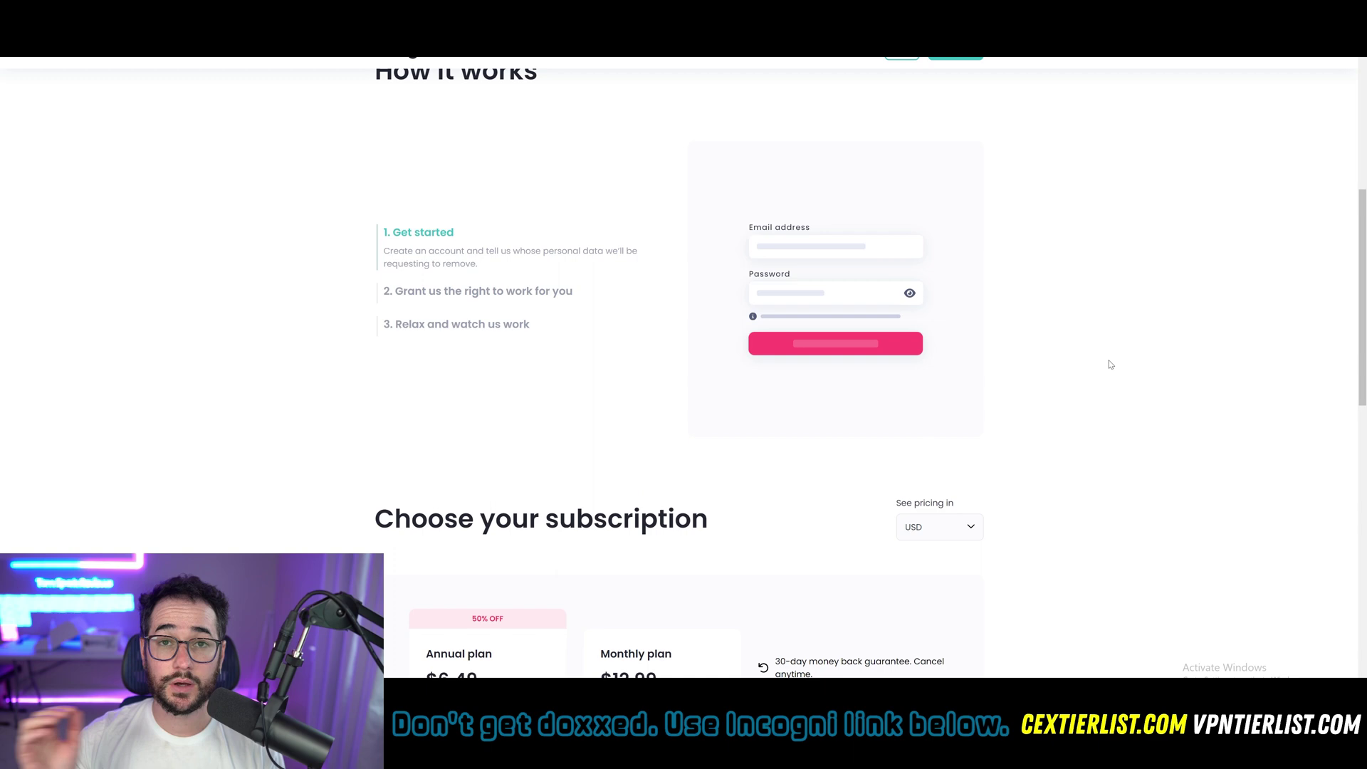
pyautogui.scroll(-6, 1011, 342)
pyautogui.scroll(-5, 955, 364)
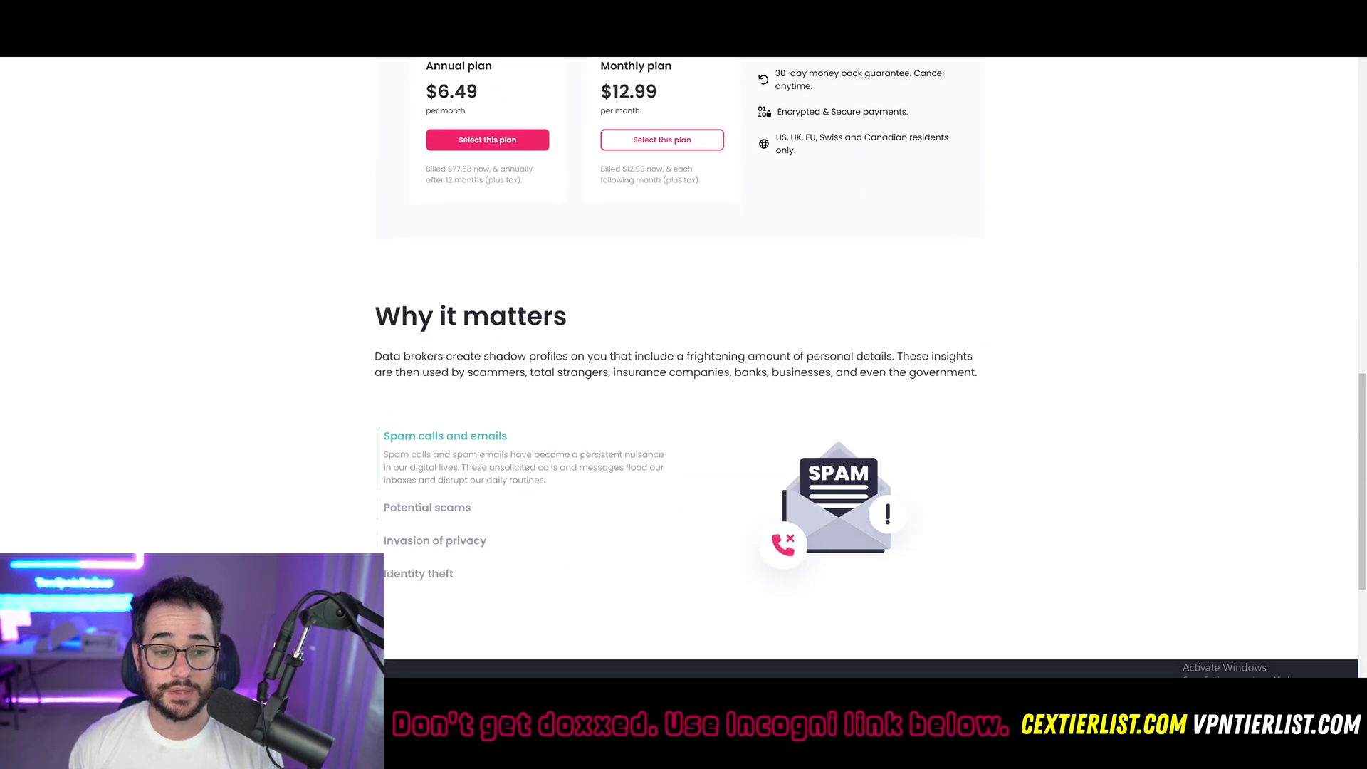
pyautogui.scroll(1, 955, 363)
pyautogui.scroll(15, 976, 379)
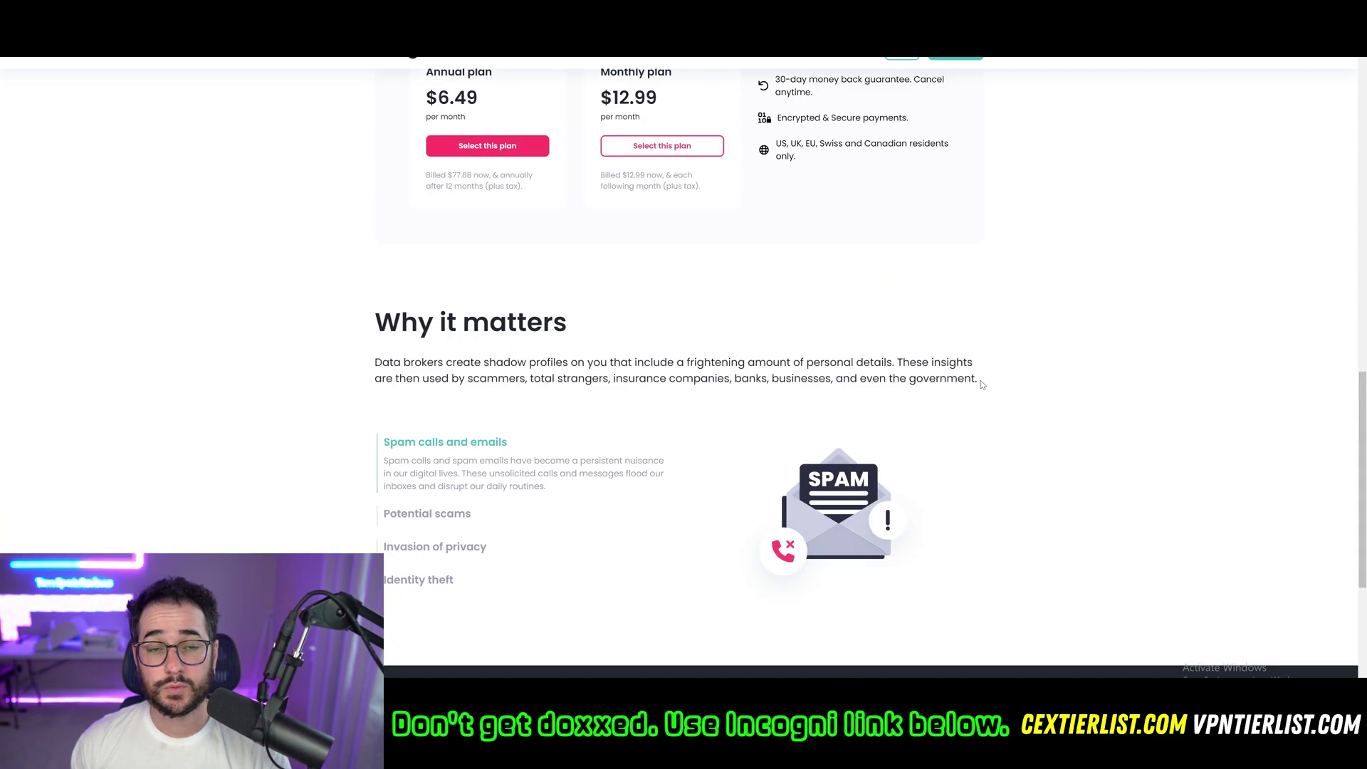
pyautogui.scroll(1, 990, 395)
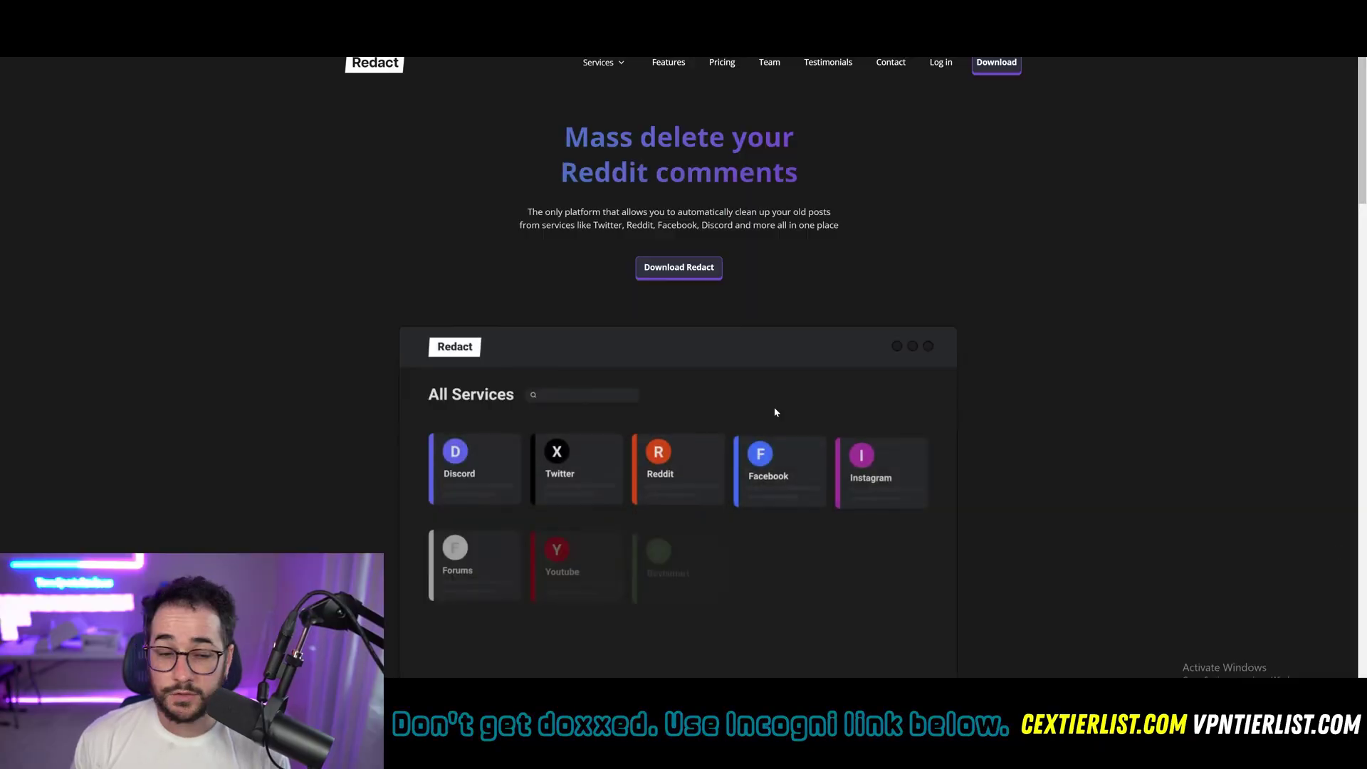
pyautogui.scroll(-1, 701, 300)
pyautogui.scroll(1, 701, 300)
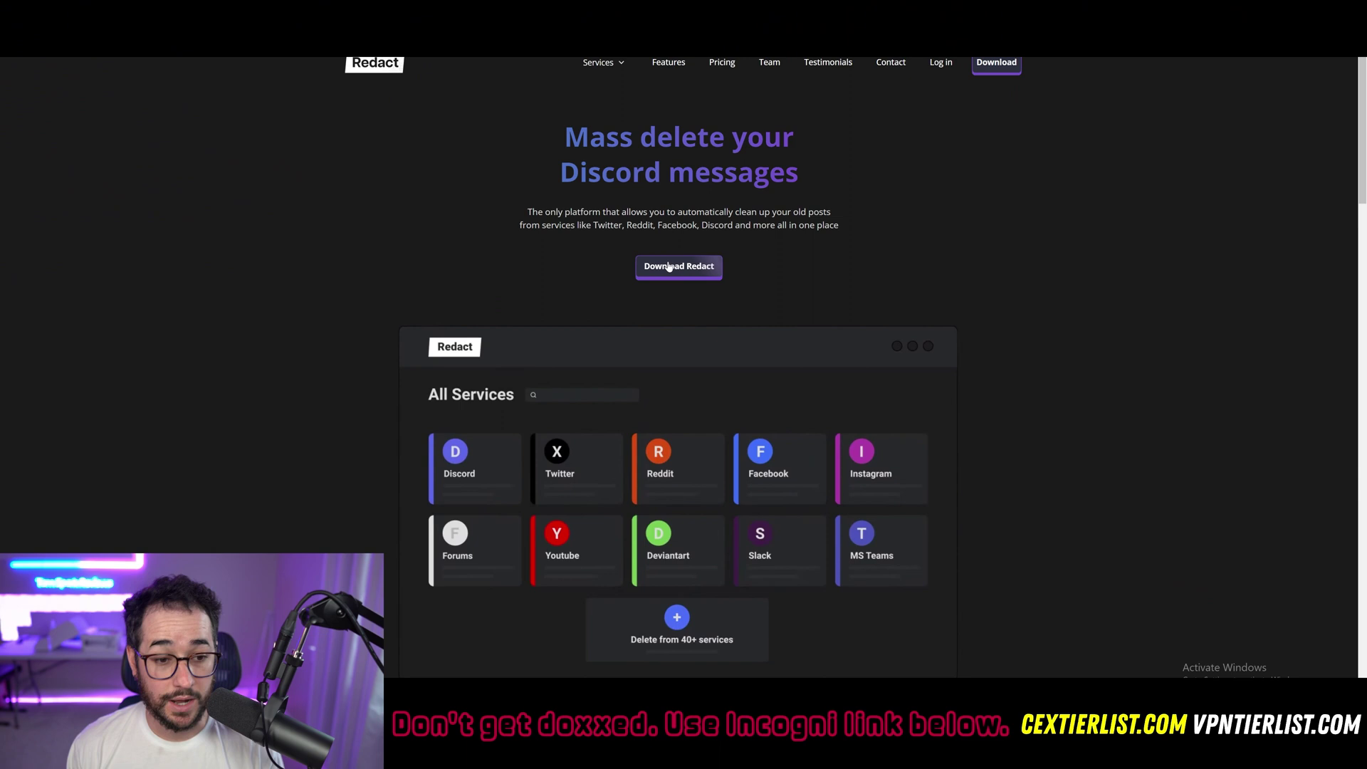
pyautogui.scroll(-2, 607, 272)
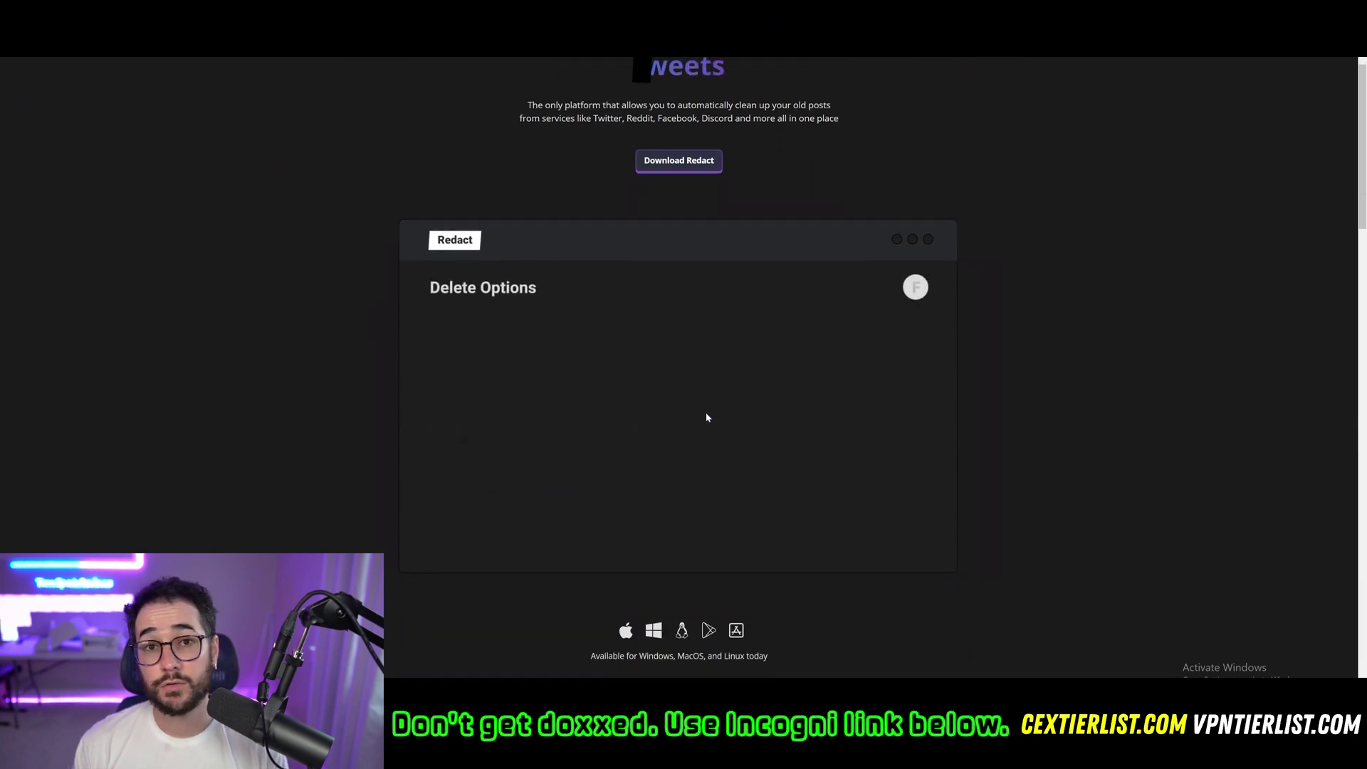
pyautogui.scroll(-1, 772, 357)
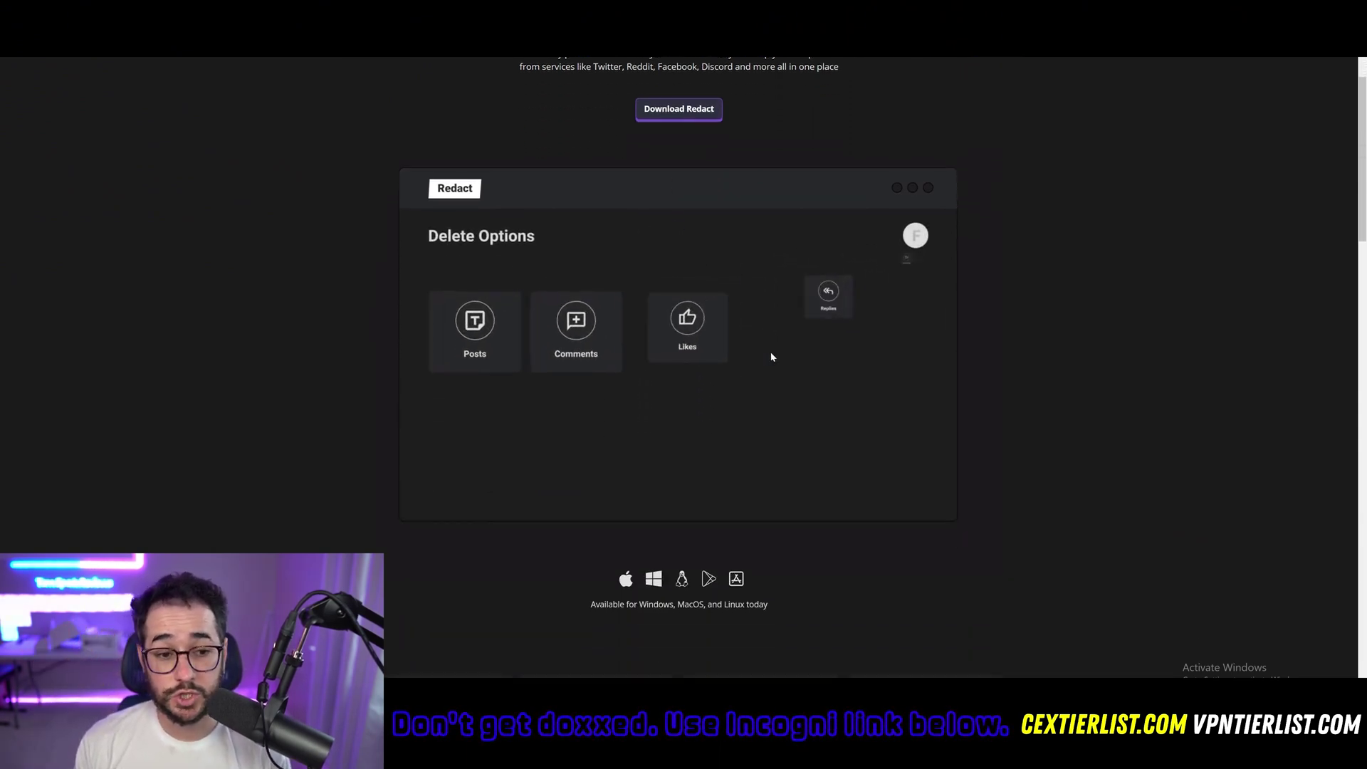
pyautogui.scroll(-1, 676, 324)
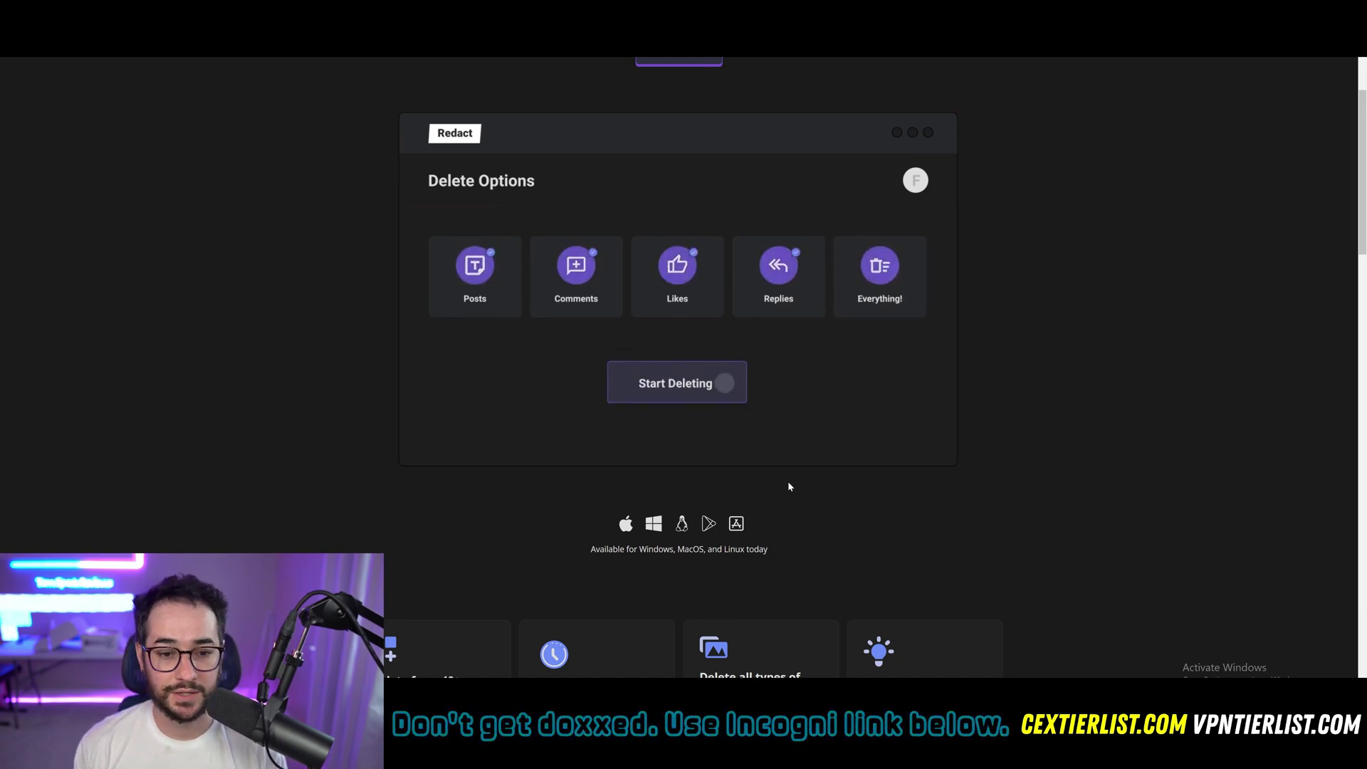
pyautogui.scroll(-5, 908, 506)
pyautogui.scroll(-5, 954, 489)
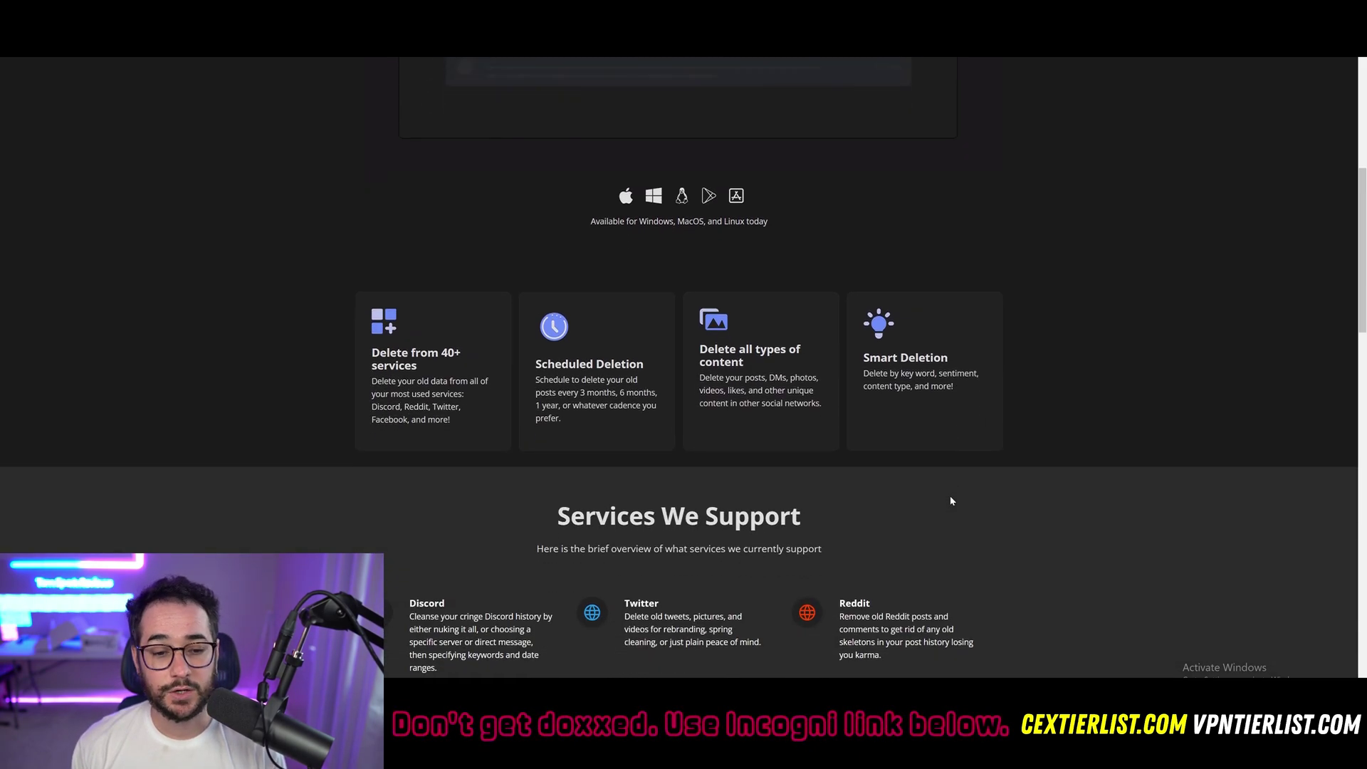
pyautogui.scroll(-3, 789, 463)
pyautogui.scroll(-1, 790, 455)
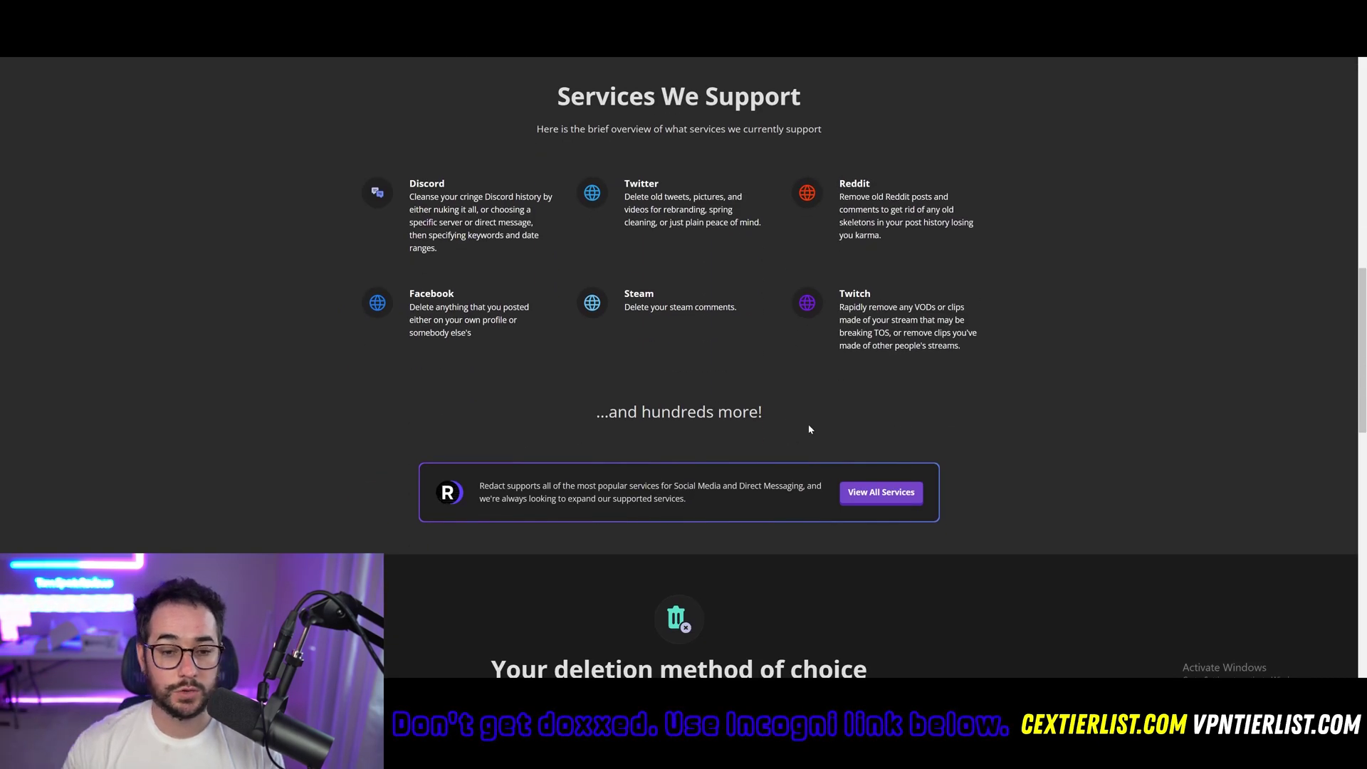
pyautogui.scroll(-6, 809, 428)
pyautogui.scroll(-4, 893, 349)
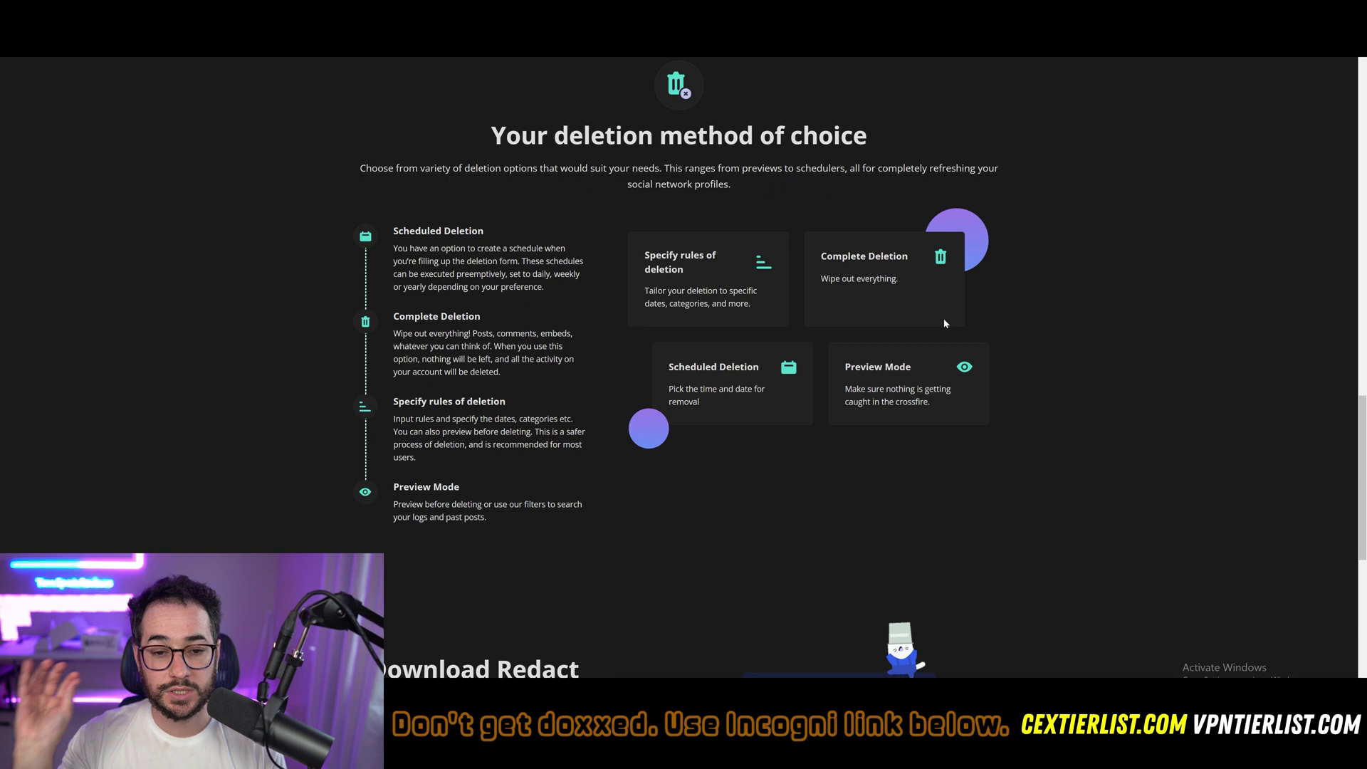
pyautogui.scroll(15, 851, 307)
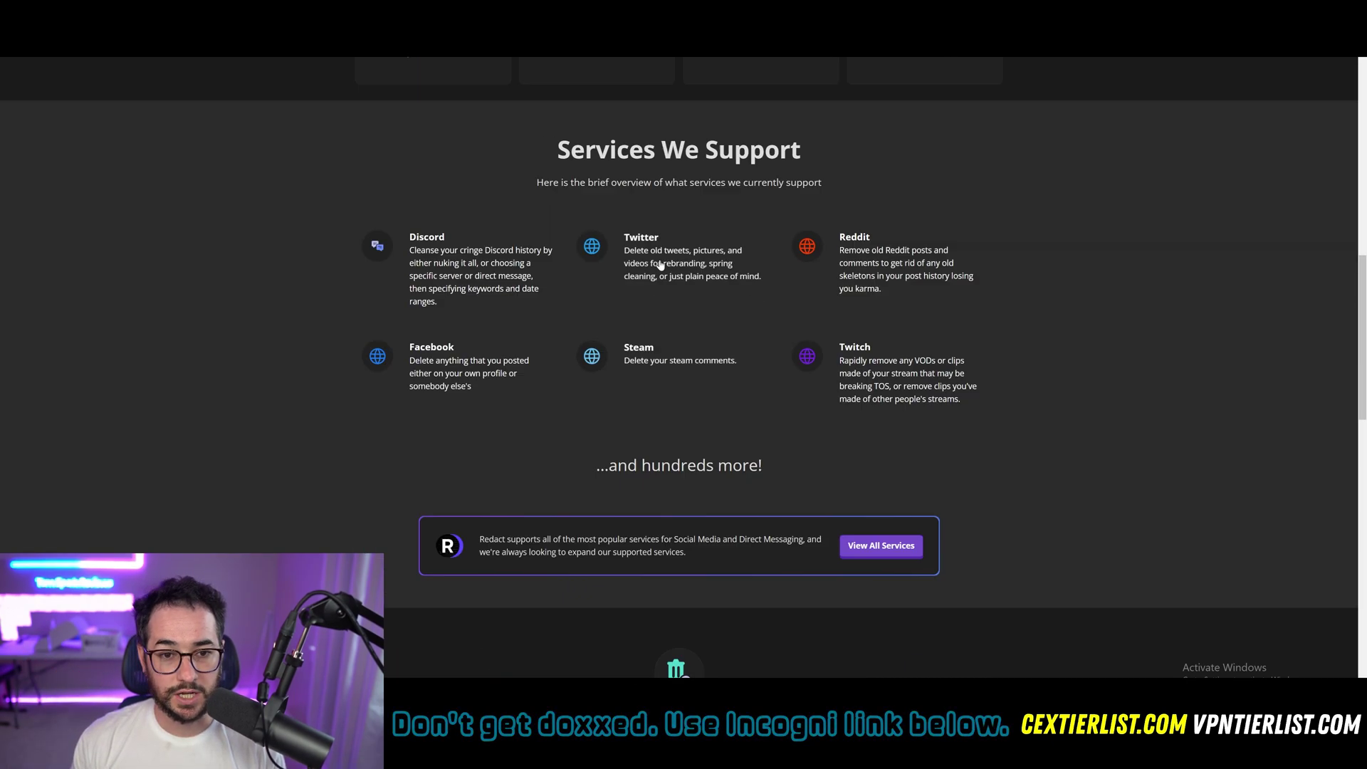
# Go to the Pricing page and reach the Free vs Premium comparison table
pyautogui.moveTo(603, 118)
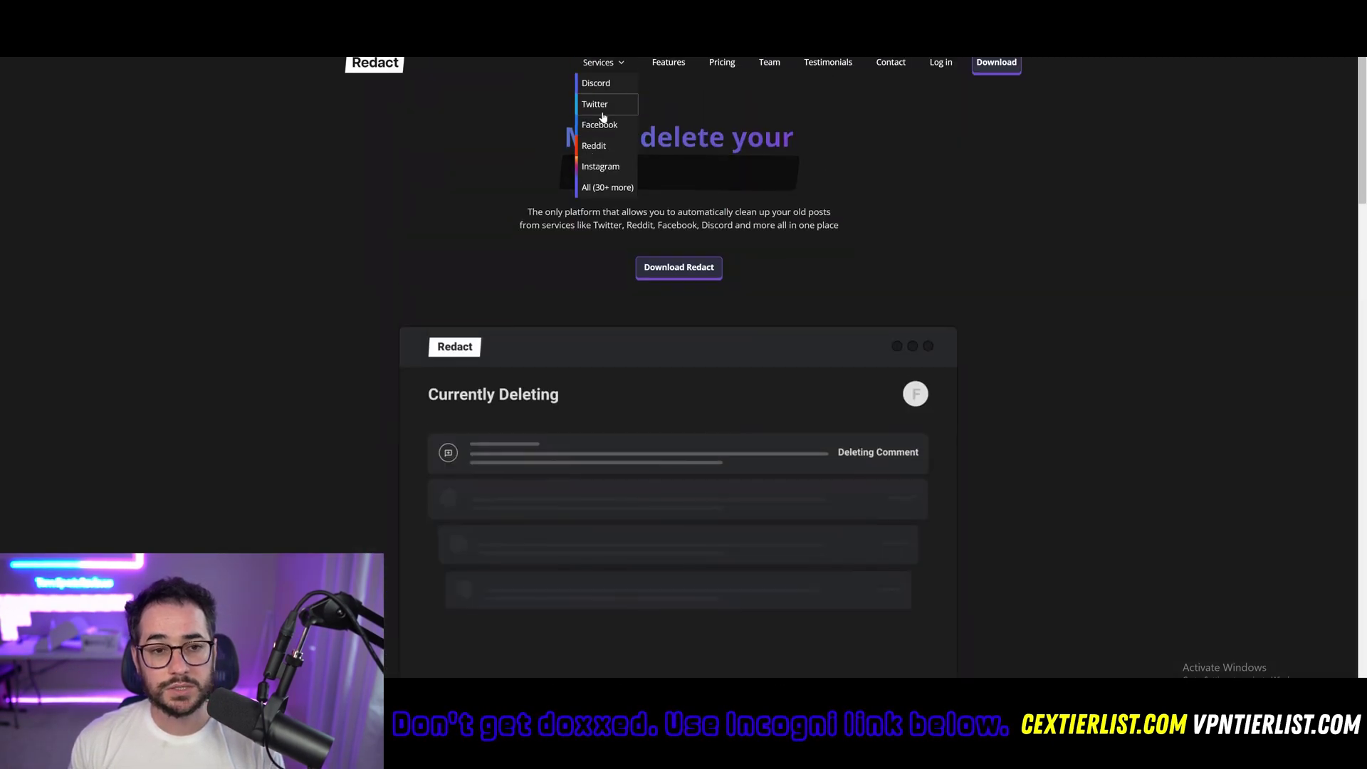
pyautogui.click(721, 62)
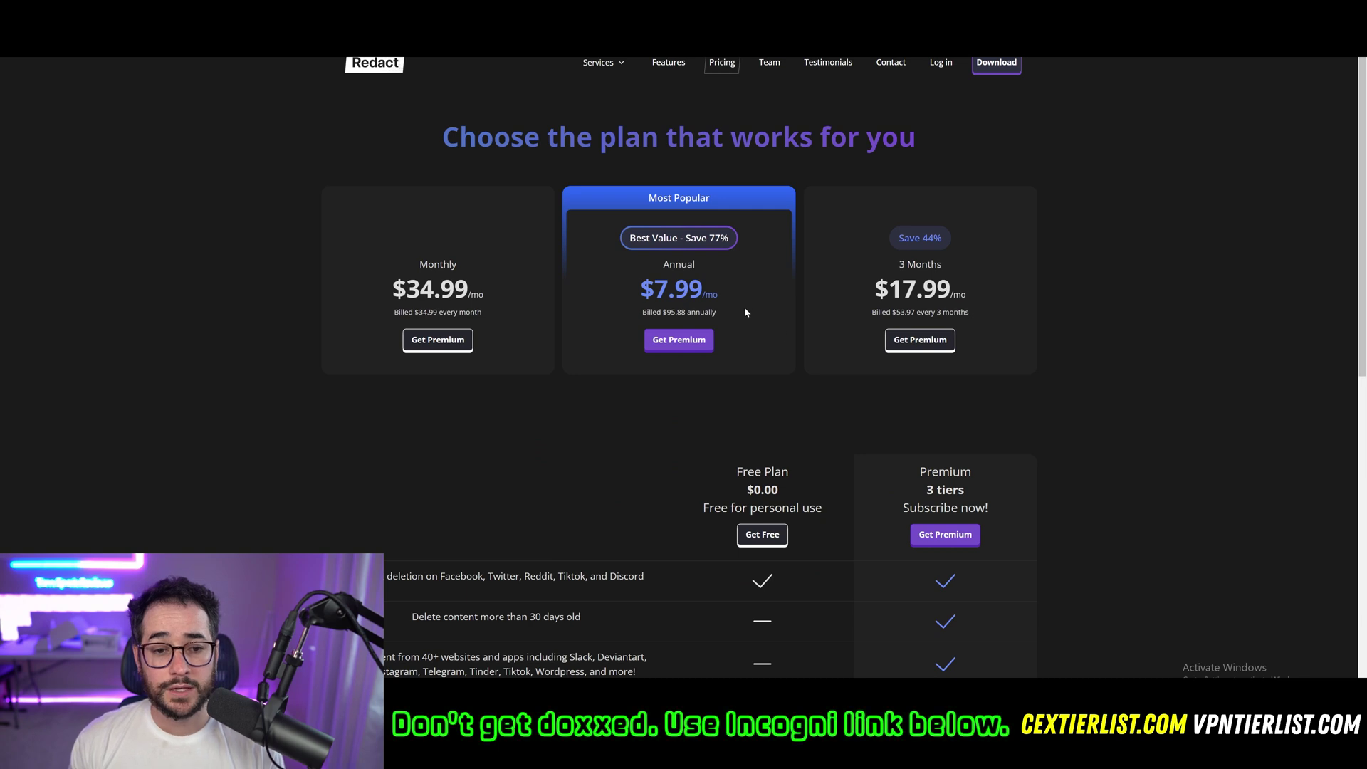
pyautogui.scroll(-3, 745, 306)
pyautogui.scroll(-3, 910, 318)
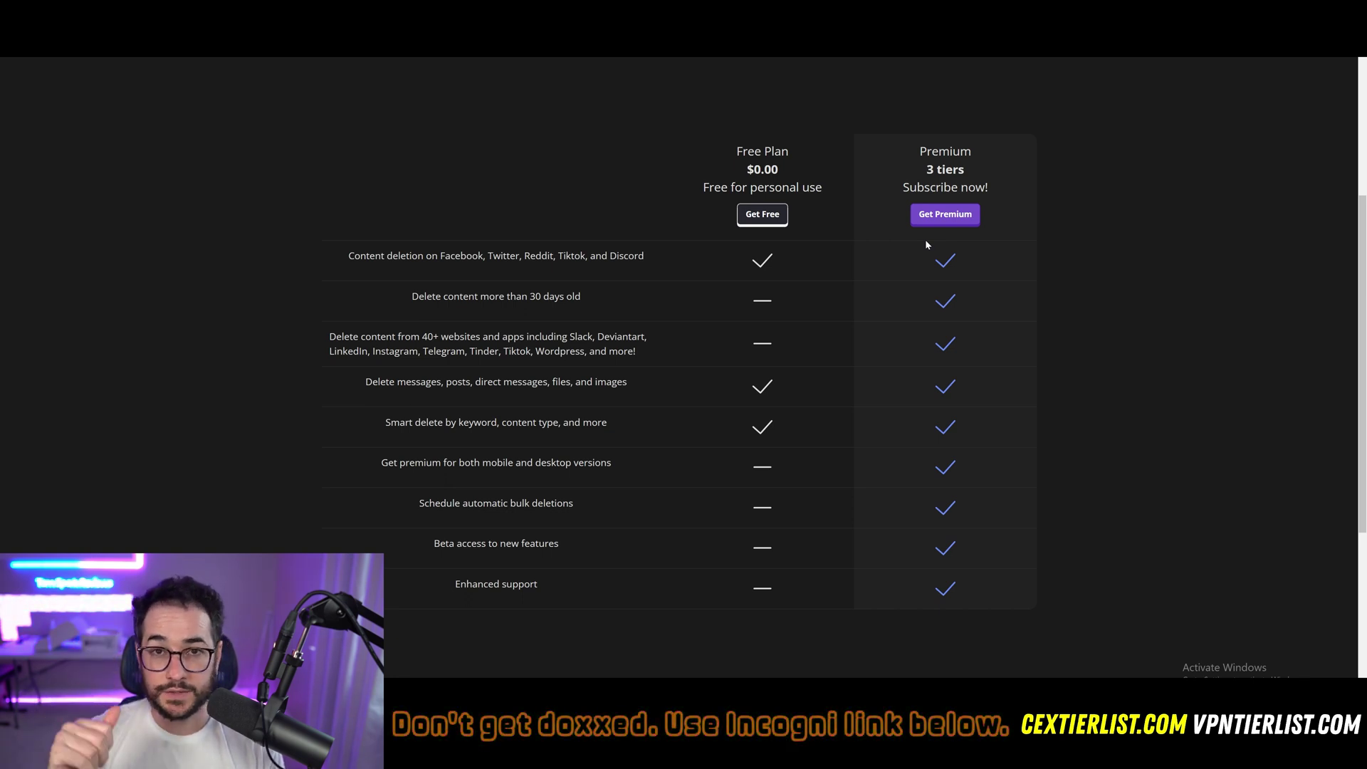
pyautogui.scroll(-1, 938, 561)
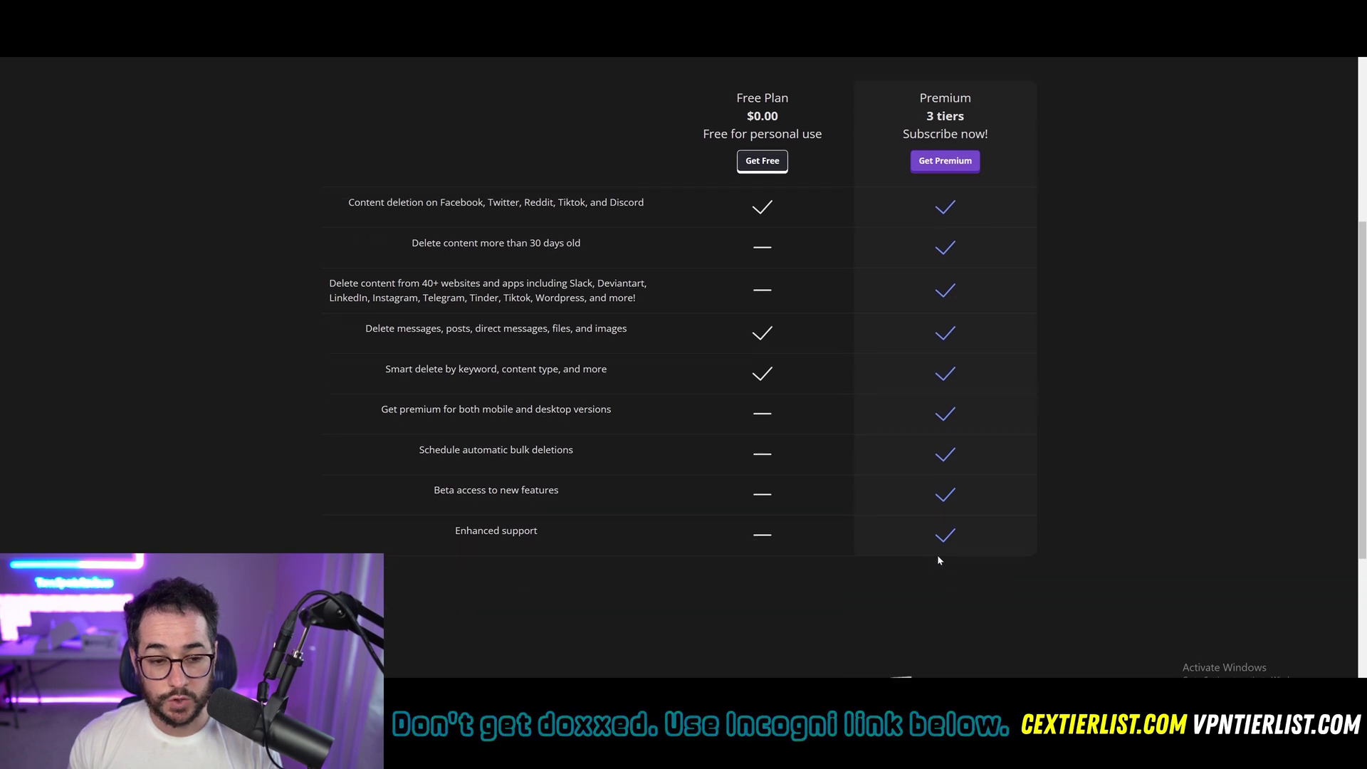
# Highlight the scheduled bulk deletion and 40+ websites rows in the comparison table
pyautogui.moveTo(575, 452); pyautogui.dragTo(420, 450)
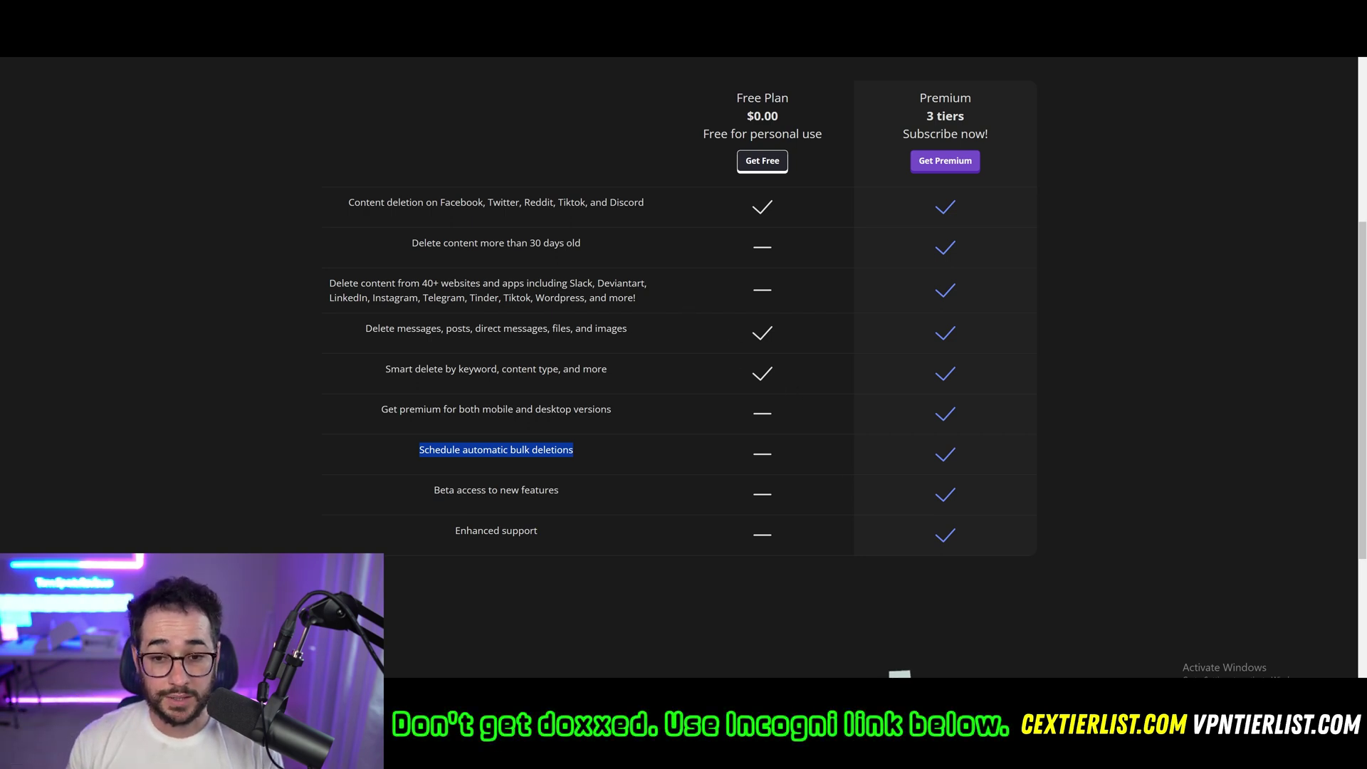
pyautogui.moveTo(648, 302); pyautogui.dragTo(309, 281)
pyautogui.click(749, 296)
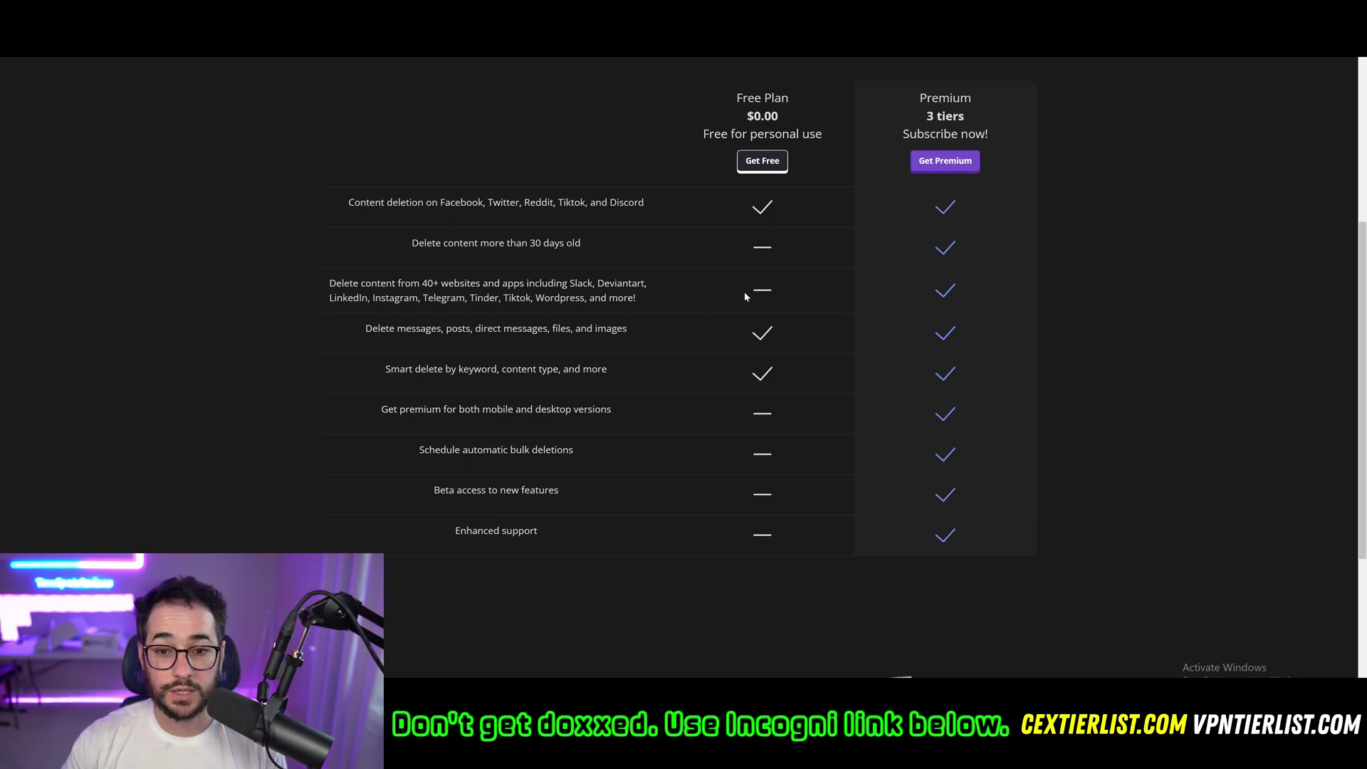
pyautogui.moveTo(629, 263); pyautogui.dragTo(401, 231)
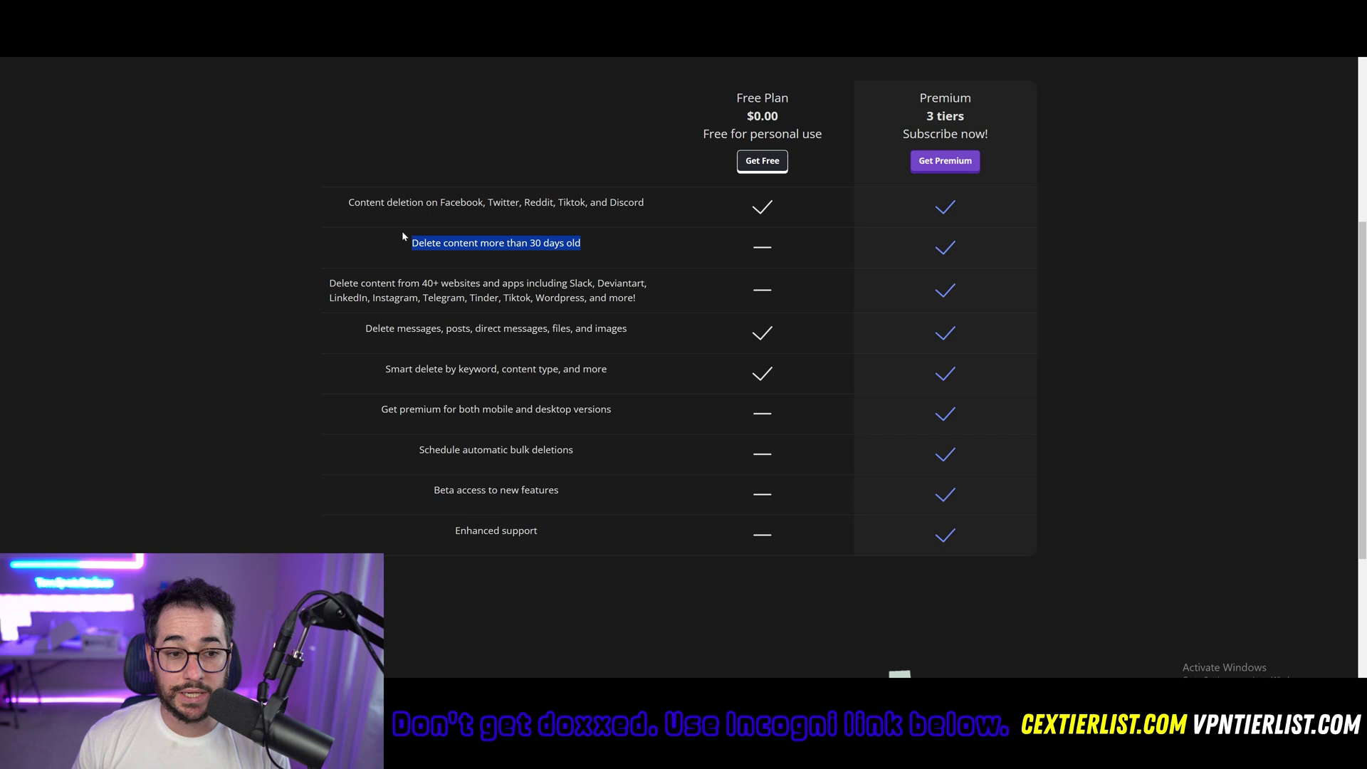
pyautogui.scroll(4, 634, 261)
pyautogui.scroll(1, 739, 404)
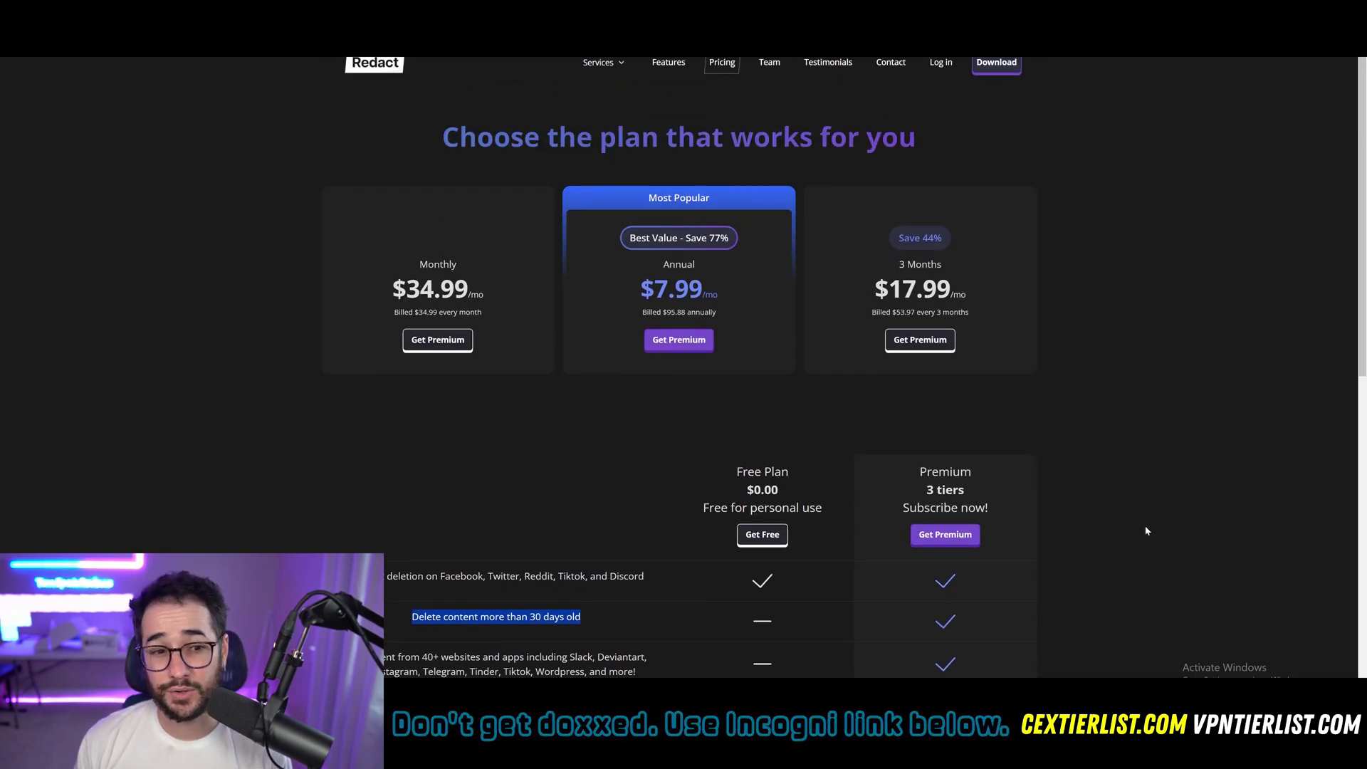
pyautogui.moveTo(498, 285); pyautogui.dragTo(373, 282)
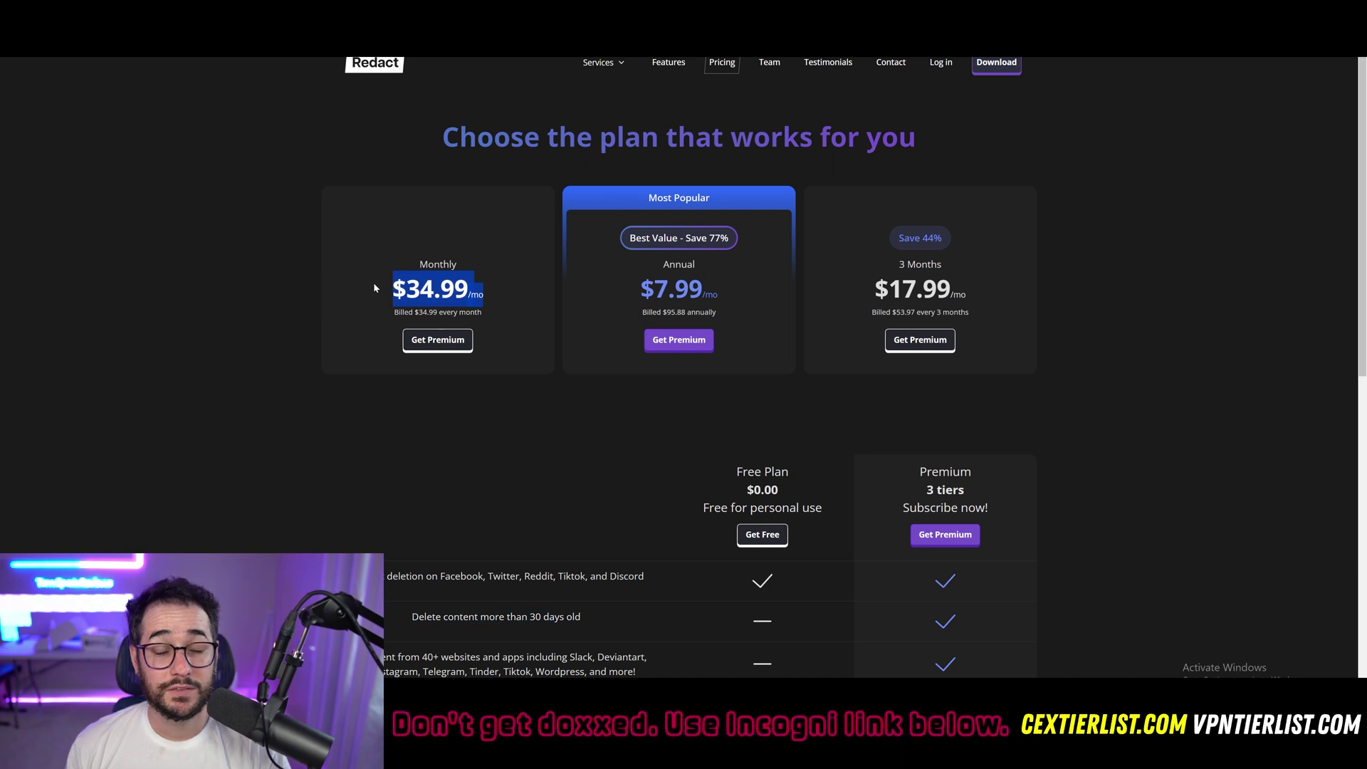
pyautogui.click(553, 277)
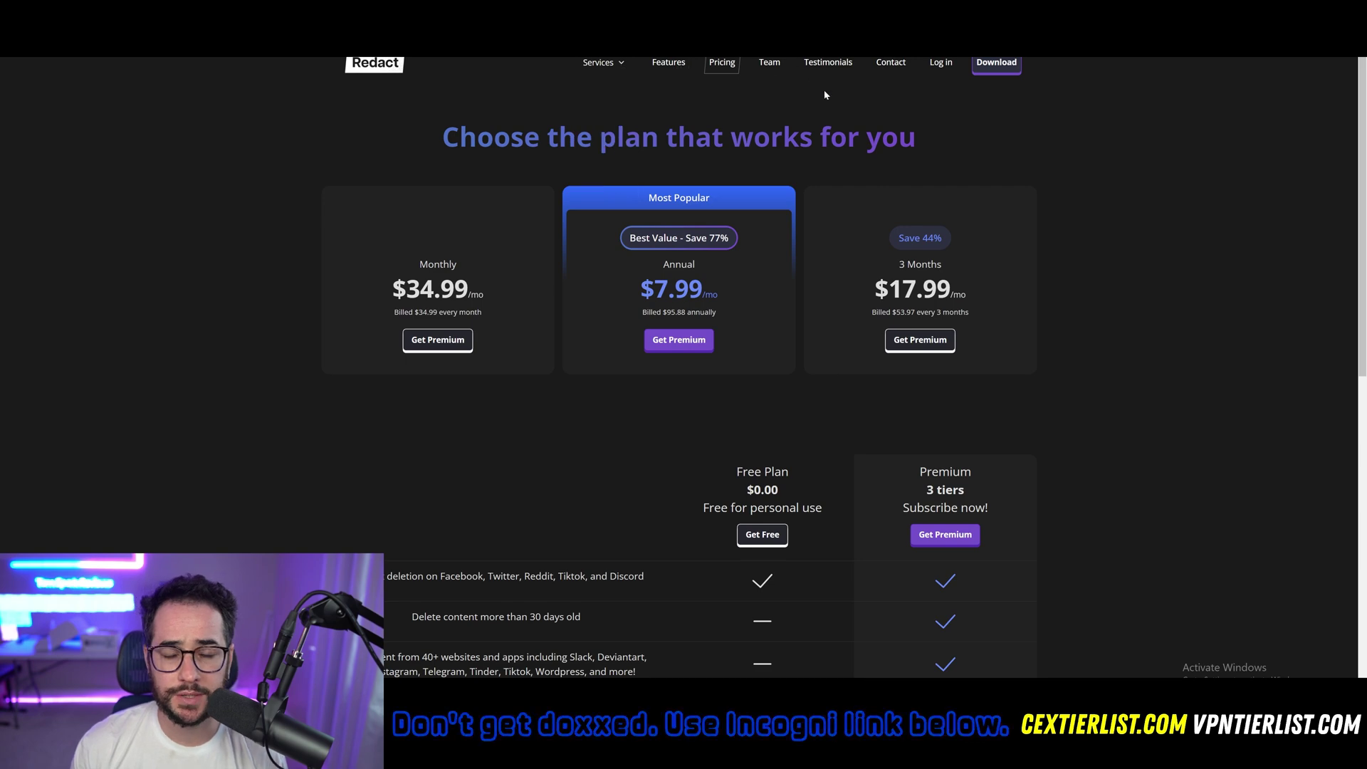
# Return to the Redact home page via the logo
pyautogui.click(357, 60)
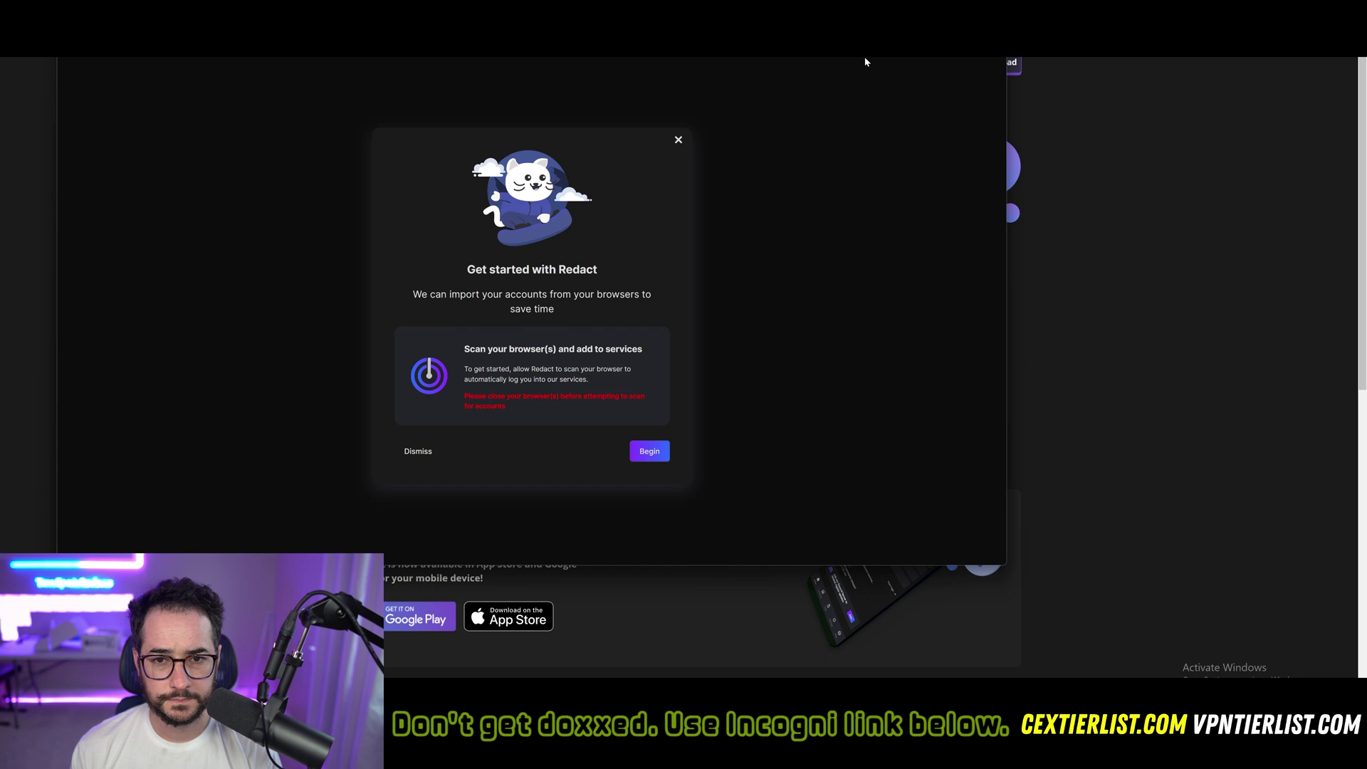
# Move the Redact window, scan browsers for accounts, and dismiss the no-accounts result
pyautogui.moveTo(865, 62); pyautogui.dragTo(1072, 95)
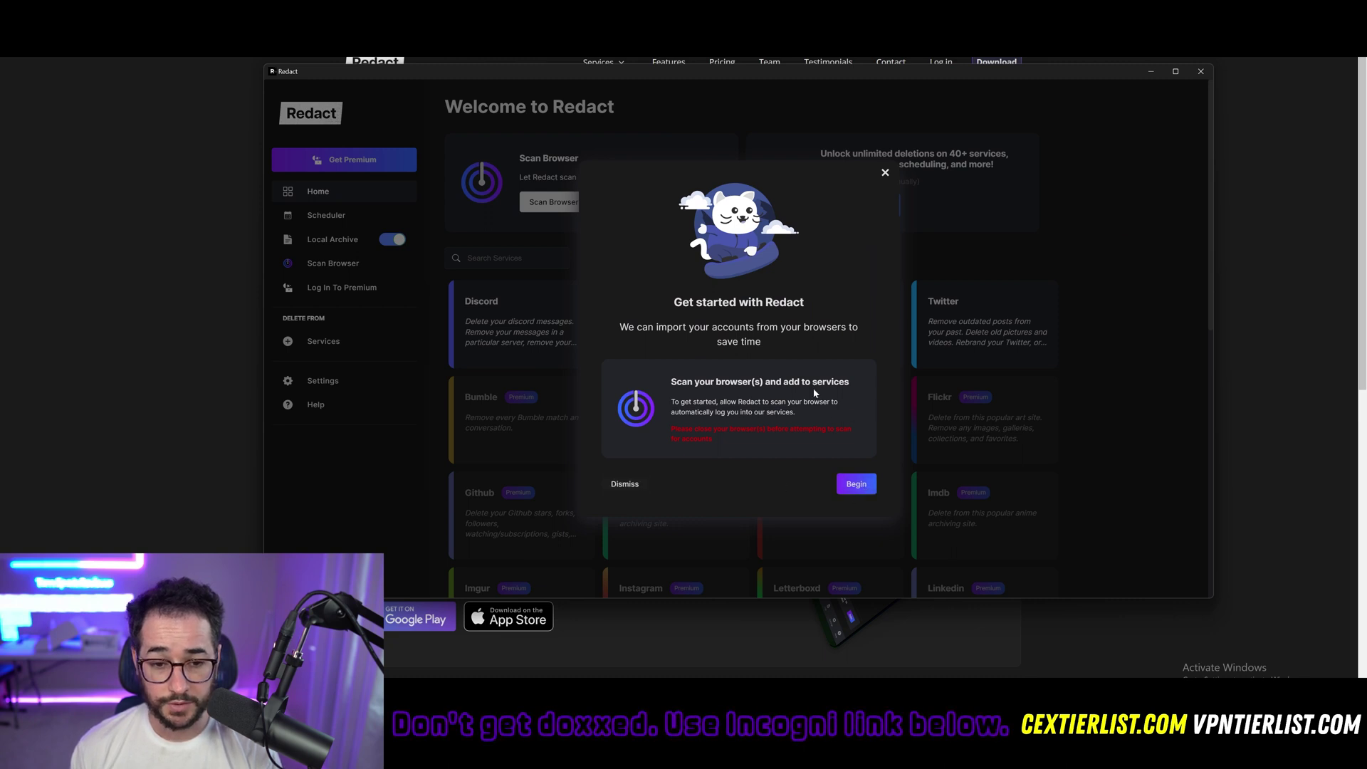
pyautogui.click(857, 484)
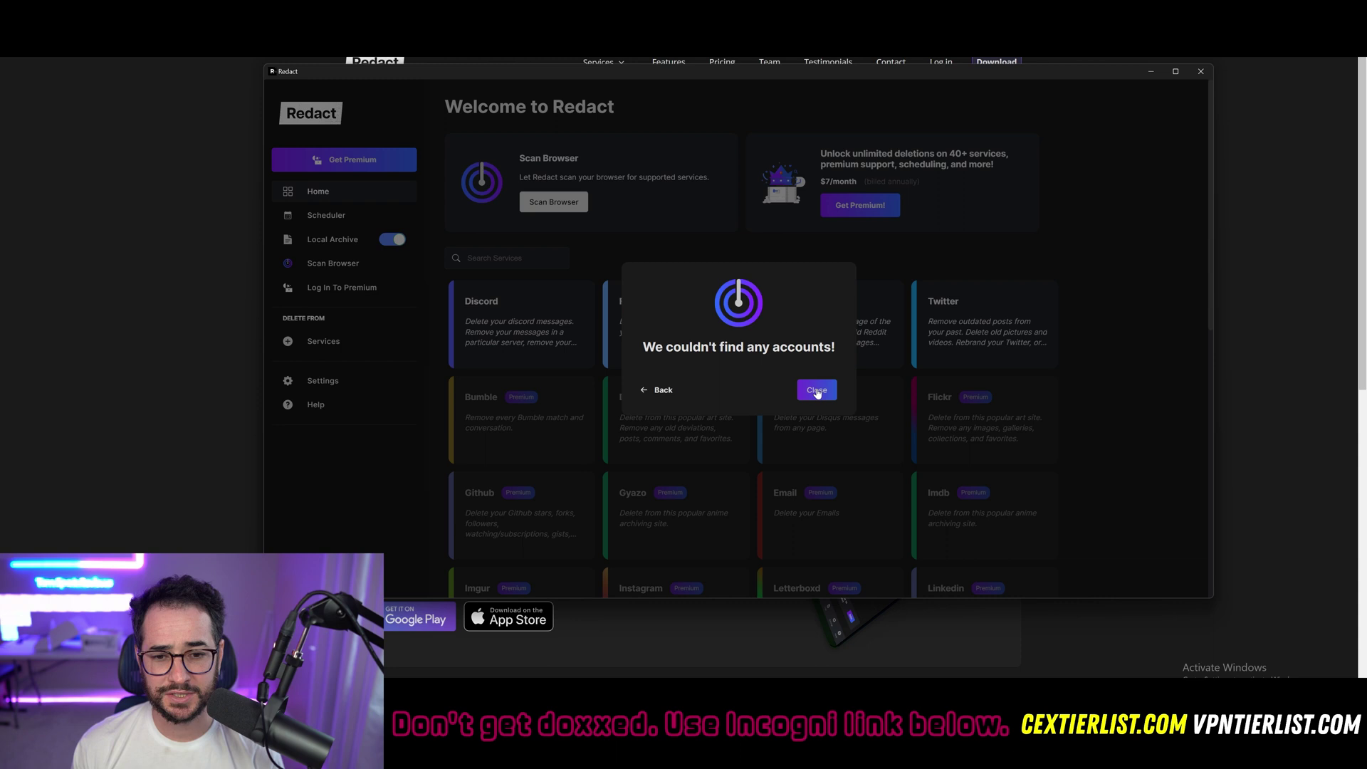
pyautogui.click(817, 390)
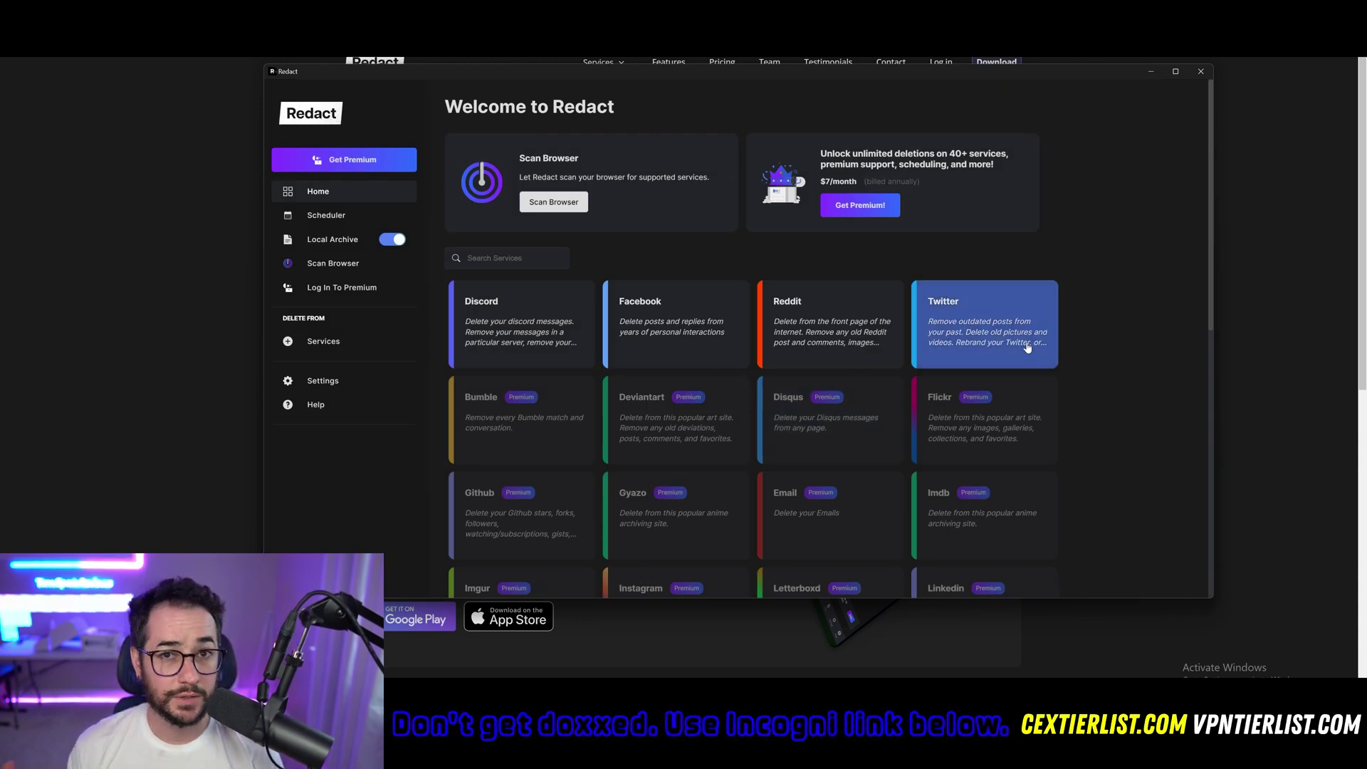
pyautogui.scroll(-1, 830, 335)
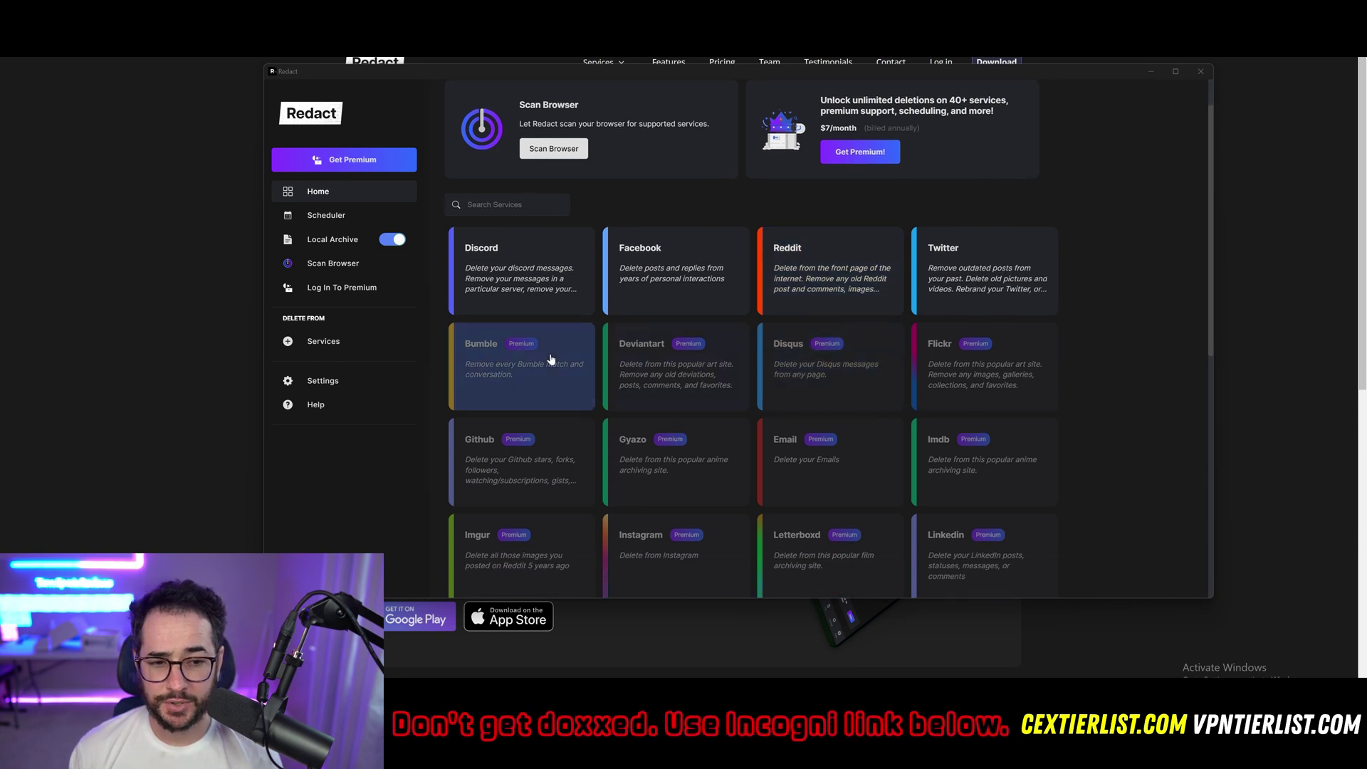
pyautogui.scroll(-1, 561, 365)
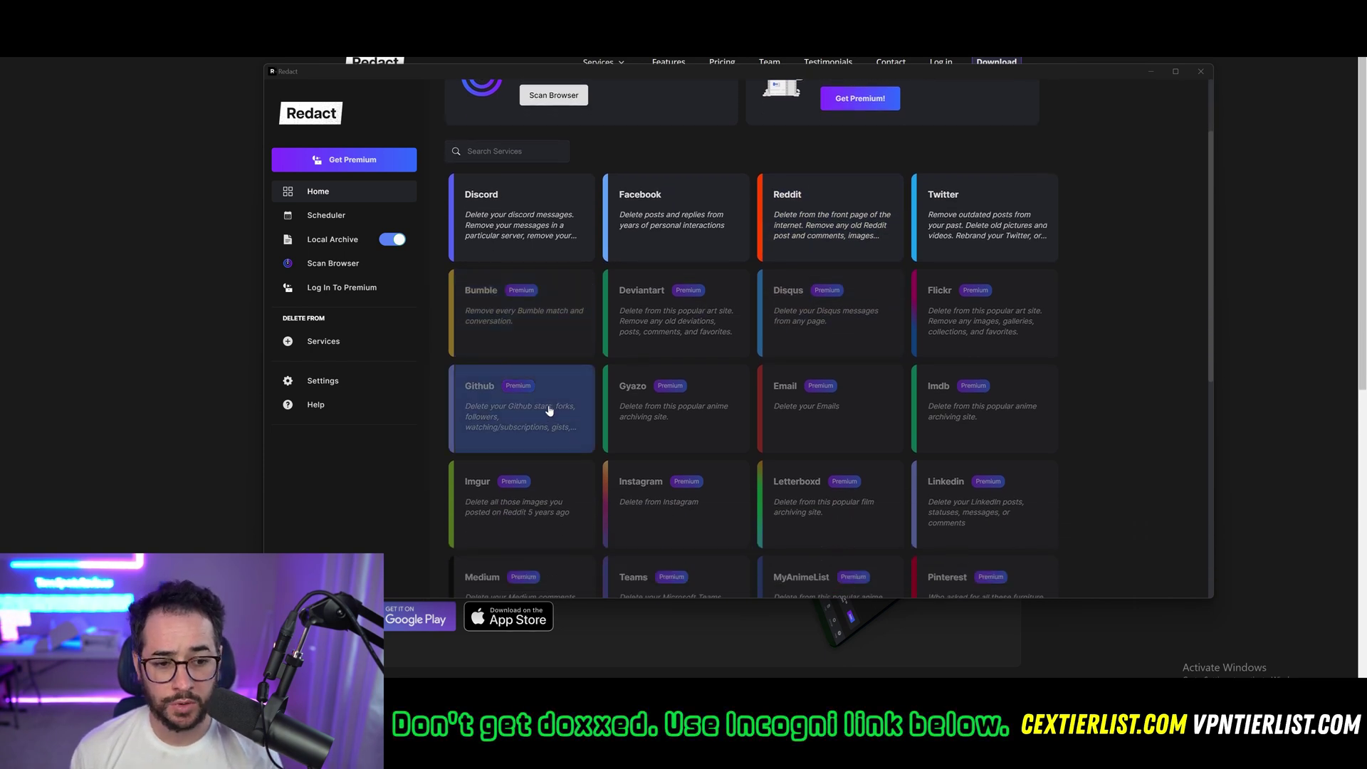
pyautogui.scroll(-1, 552, 413)
pyautogui.scroll(-7, 890, 456)
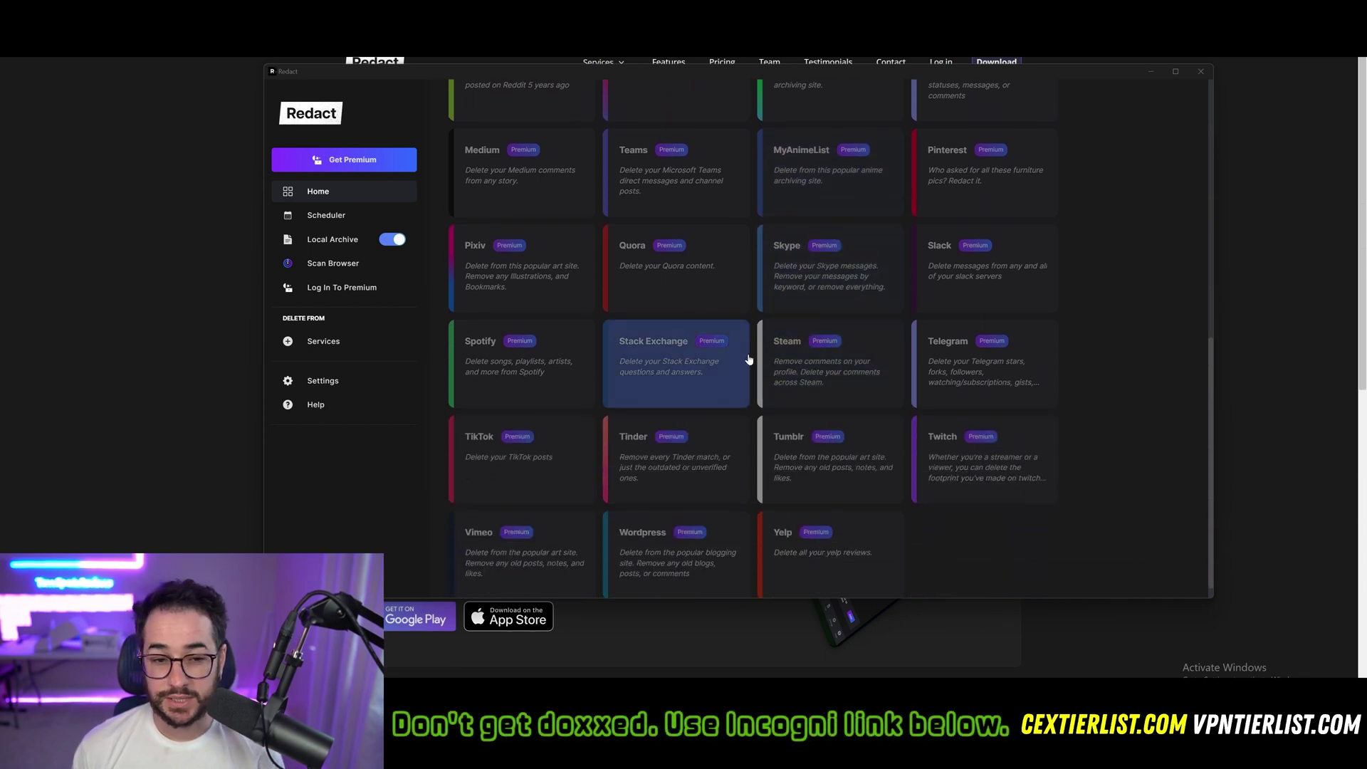
pyautogui.scroll(-1, 751, 377)
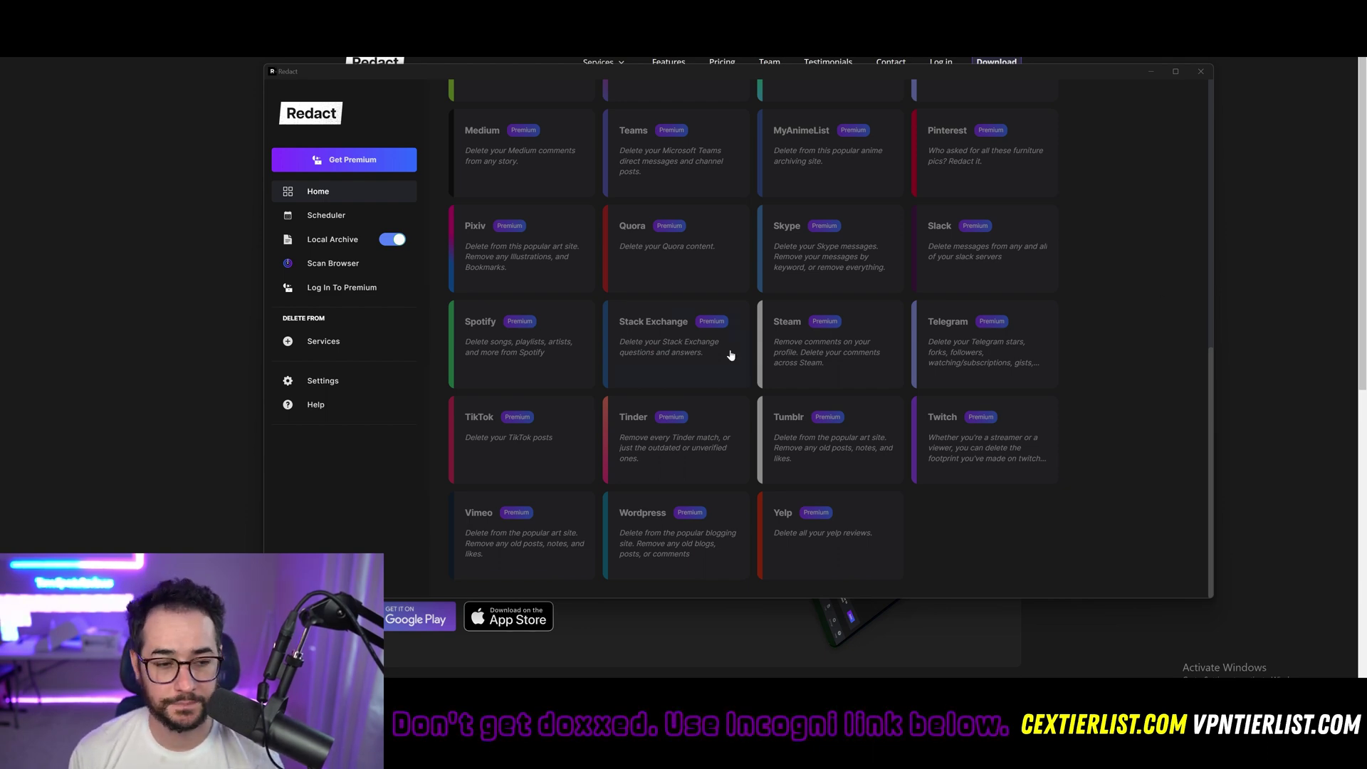
pyautogui.scroll(10, 712, 342)
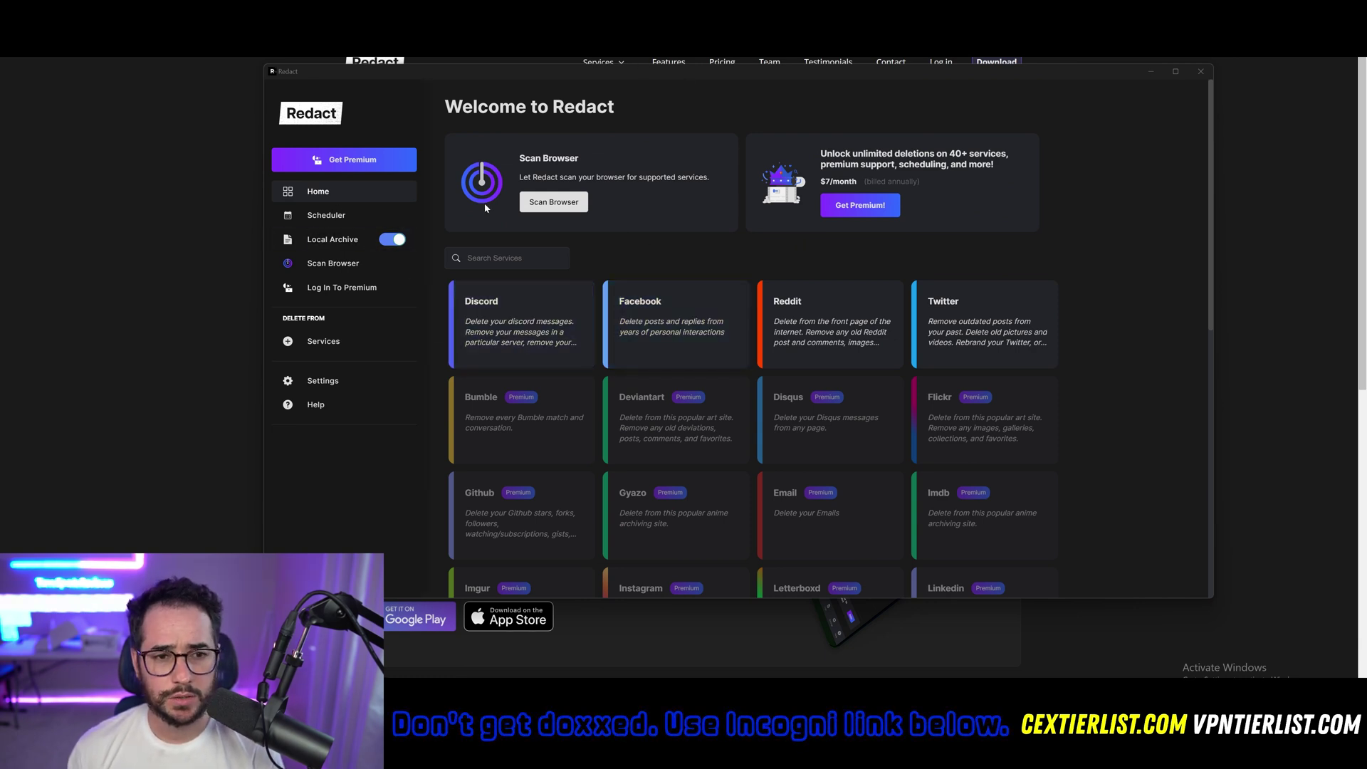
pyautogui.click(382, 390)
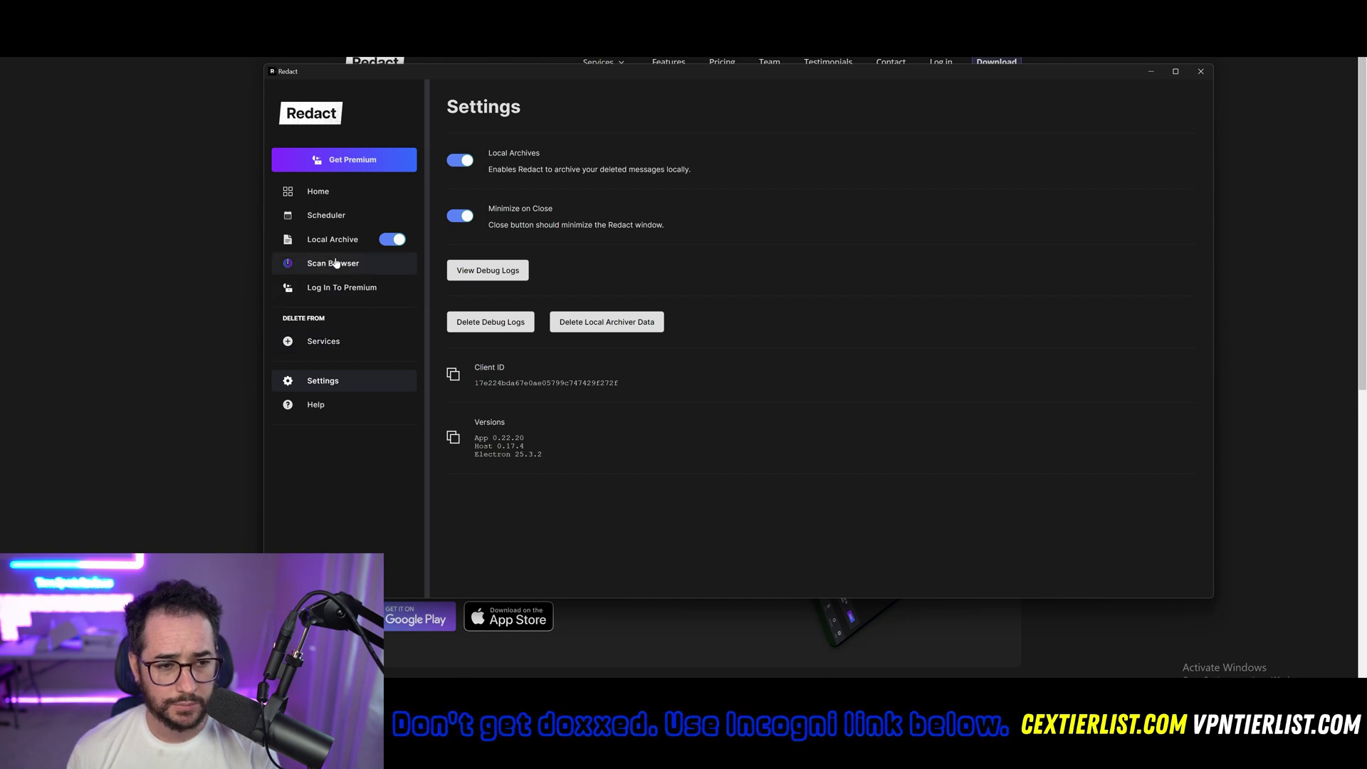
pyautogui.click(378, 214)
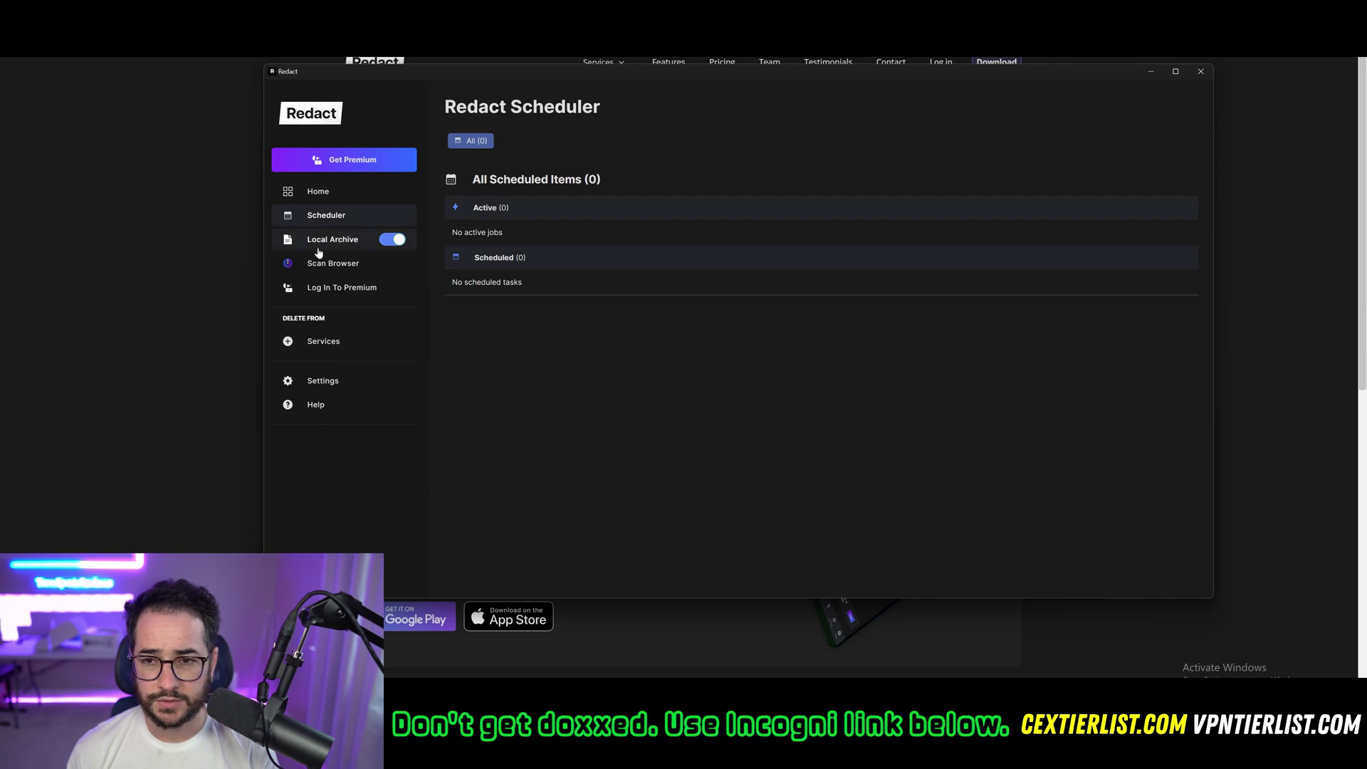
pyautogui.click(324, 191)
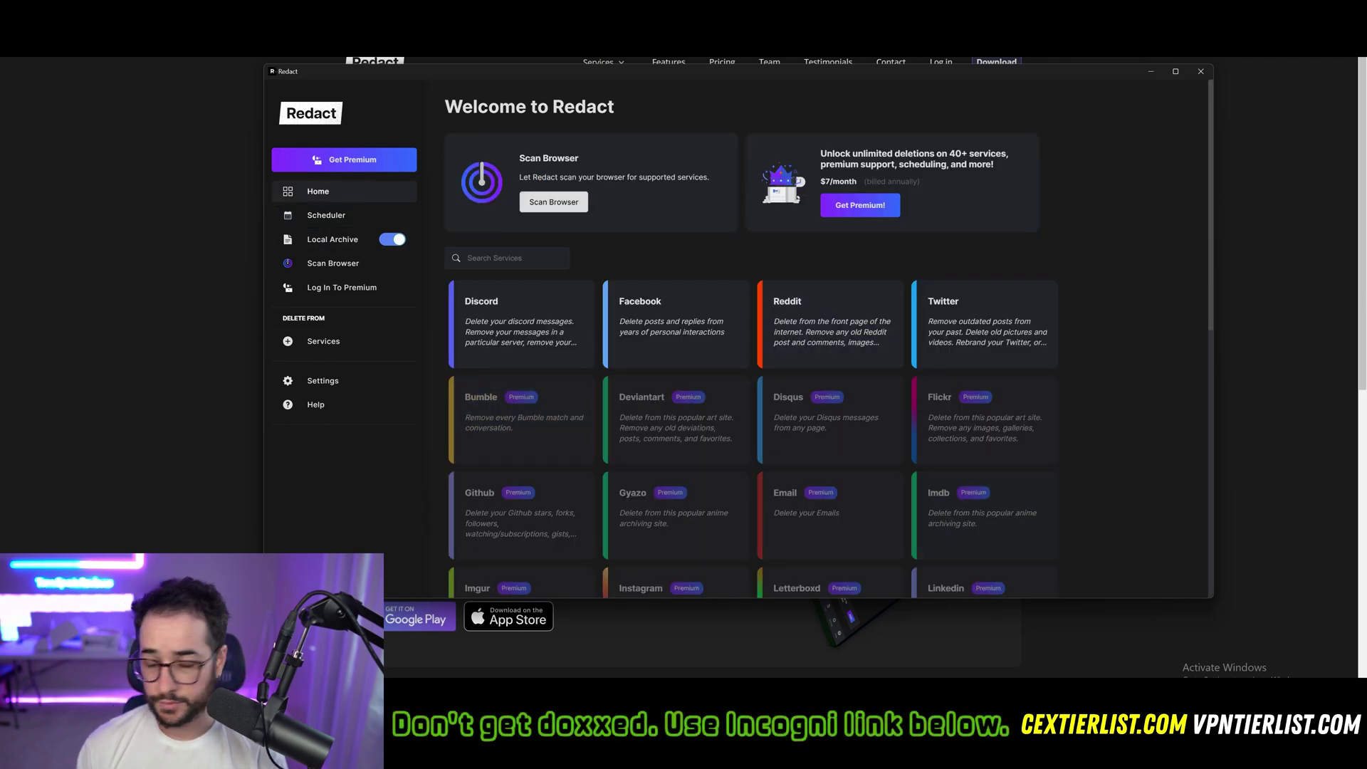
# Open the Discord service in Redact, log in, and scroll to the deletion mode cards
pyautogui.hotkey('alt', 'Tab')
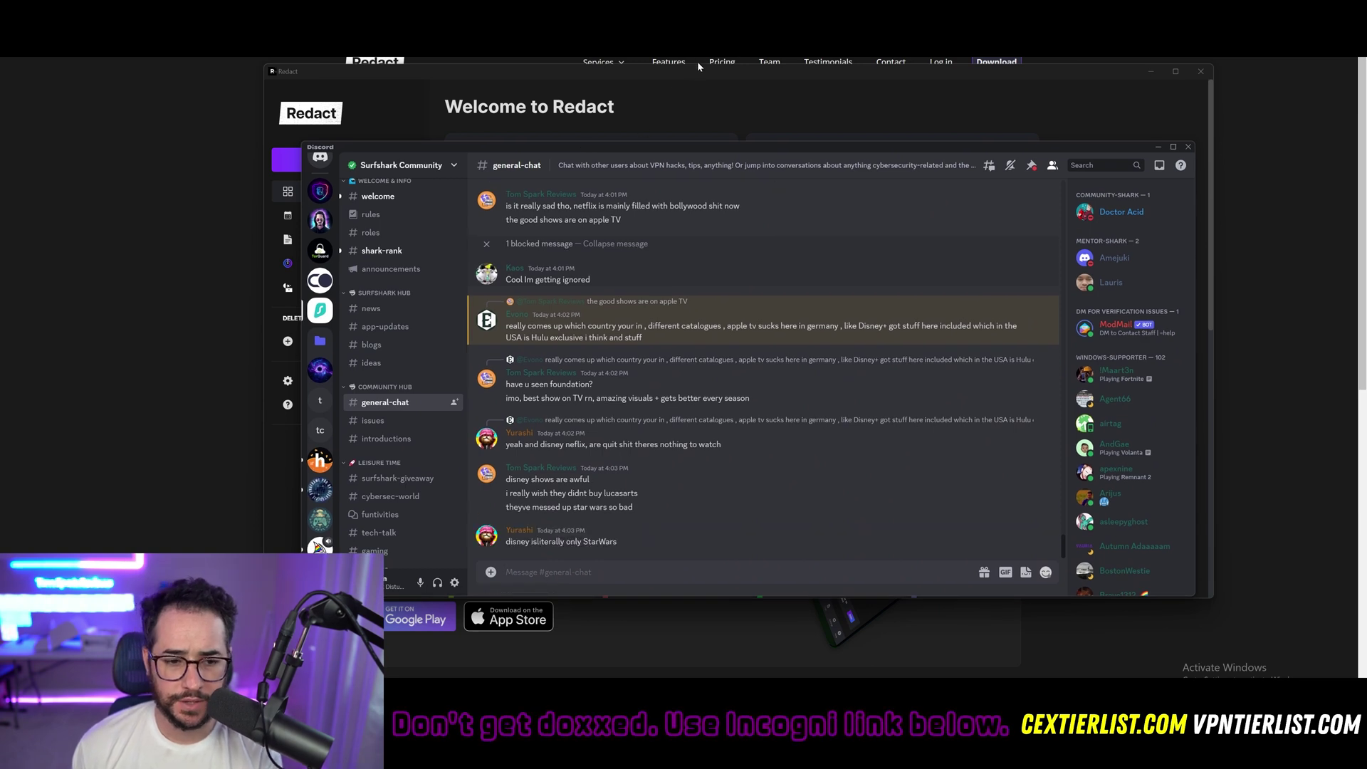
pyautogui.click(691, 70)
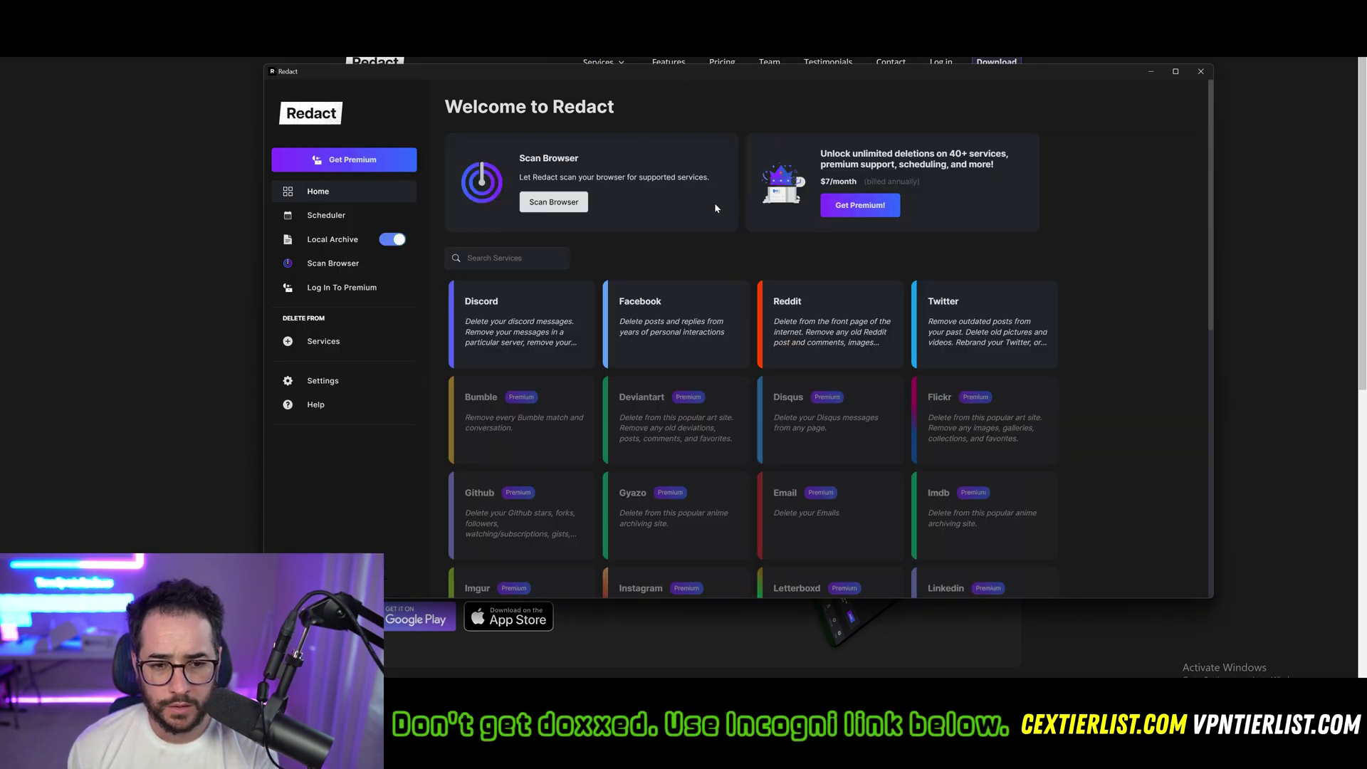
pyautogui.click(552, 316)
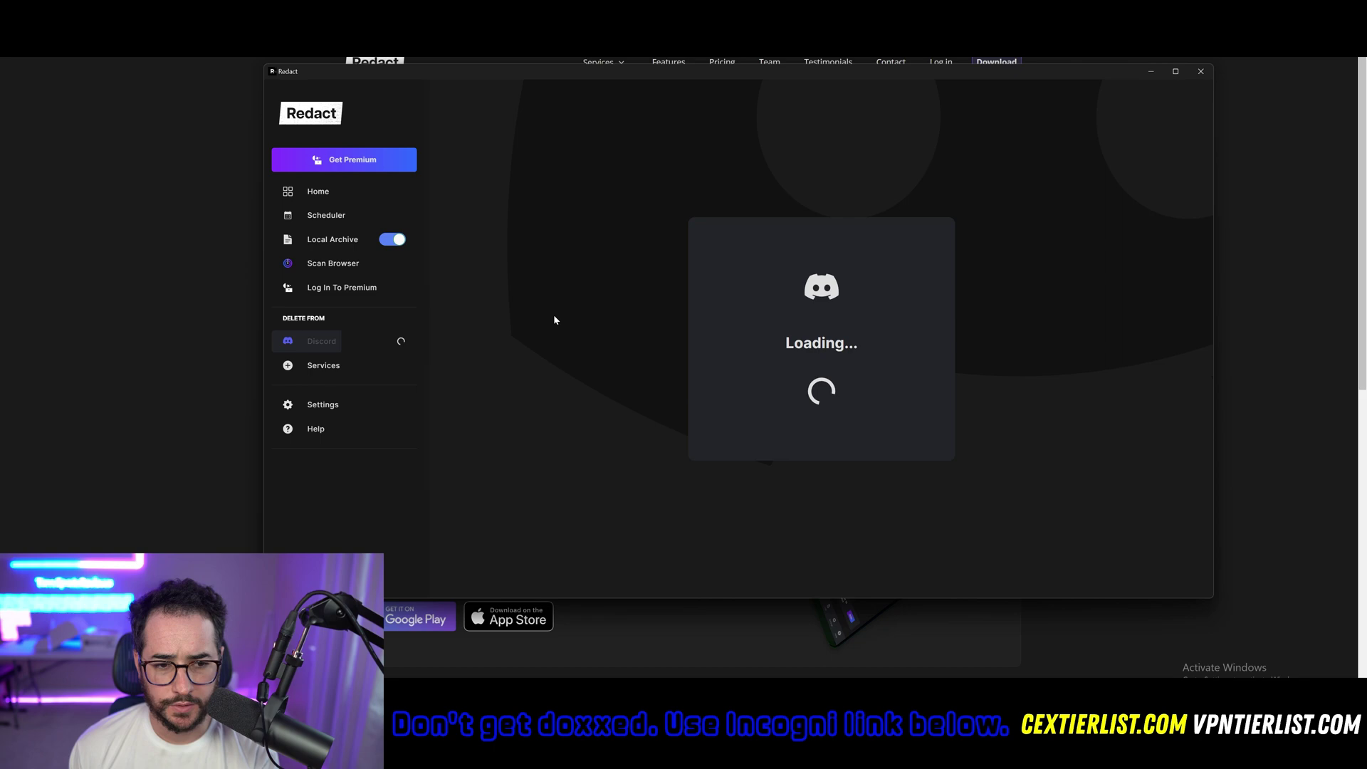
pyautogui.click(821, 408)
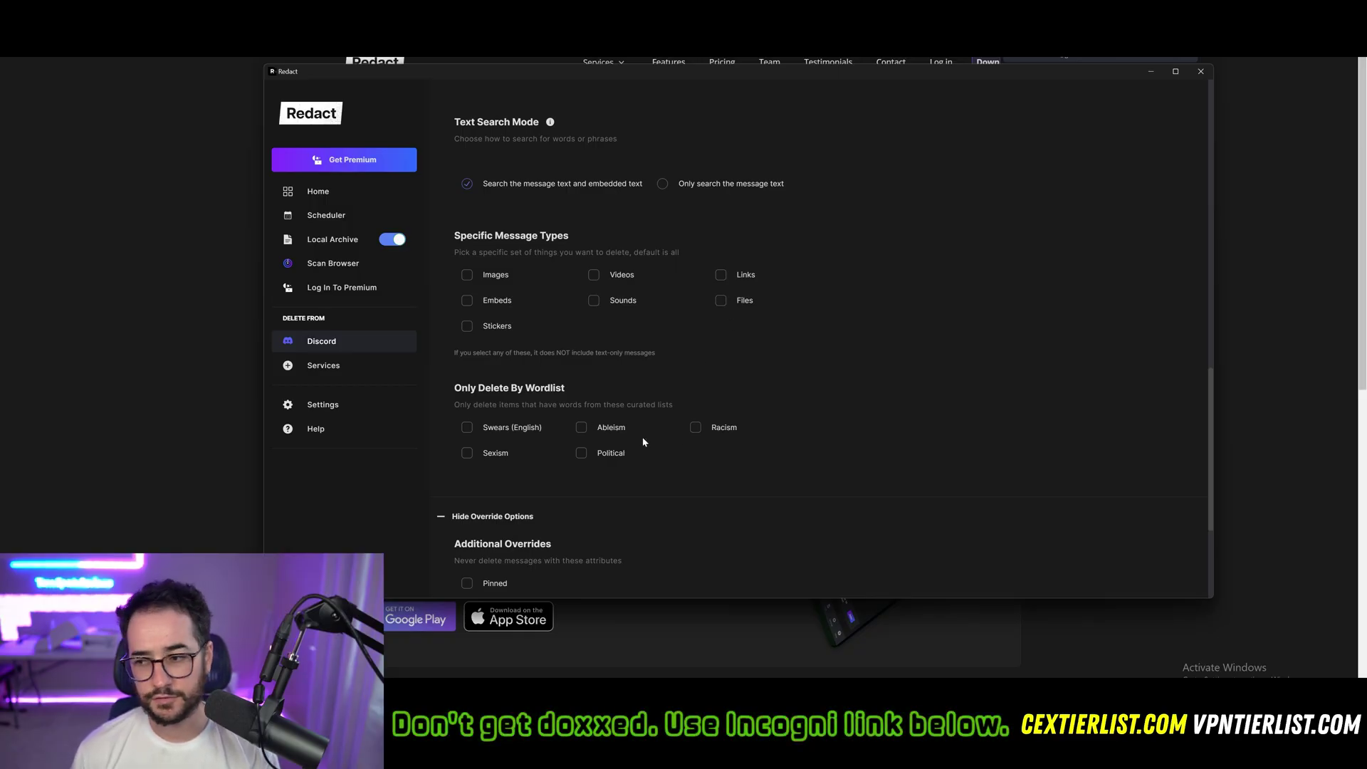
pyautogui.scroll(-3, 675, 432)
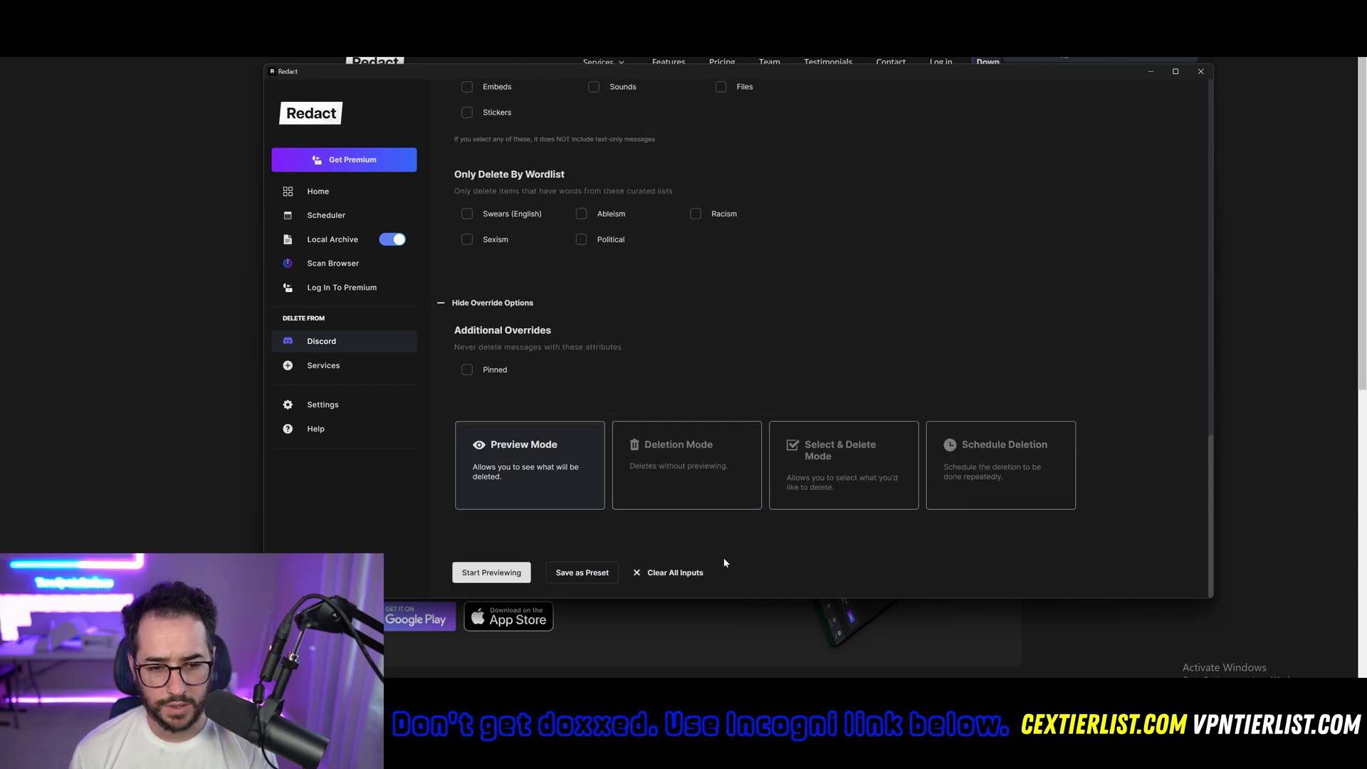
# Start a Preview Mode run of the Discord deletion, accepting the terms of service
pyautogui.click(466, 572)
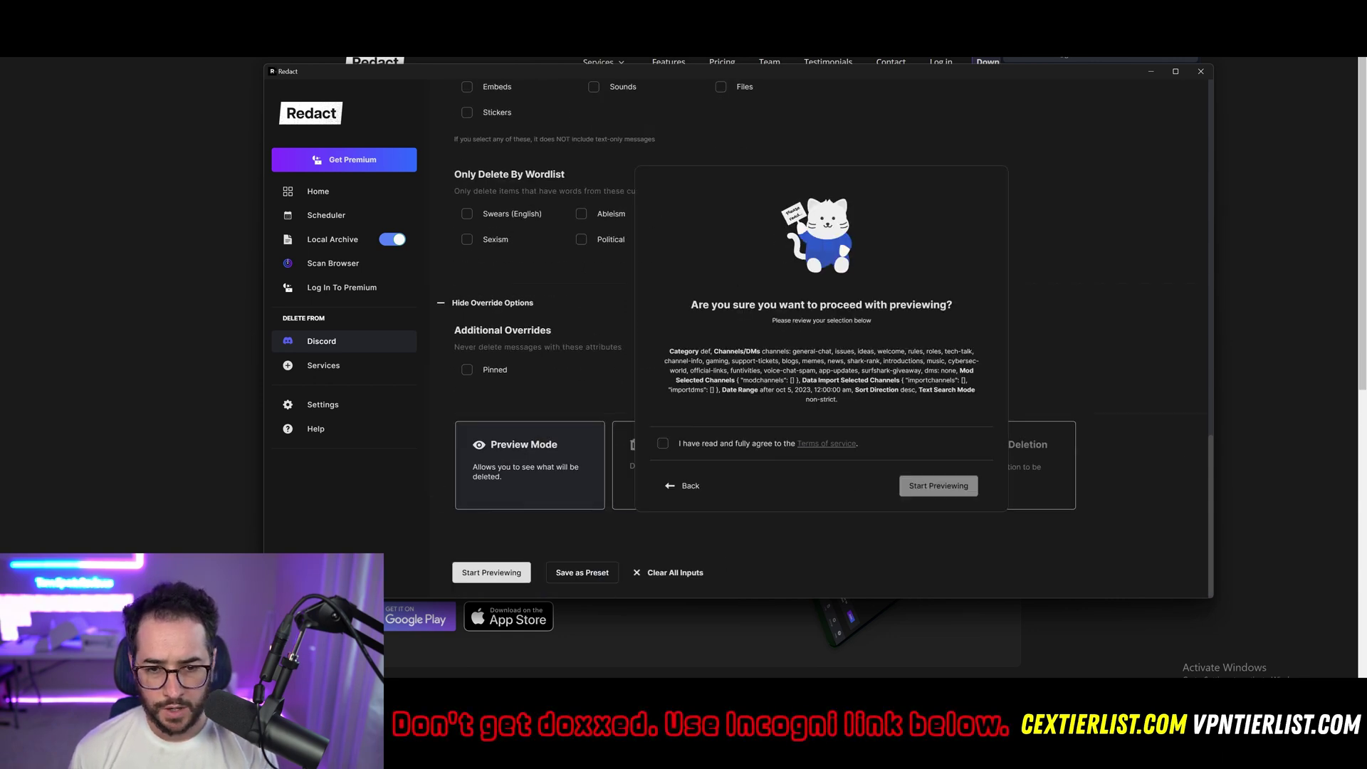
pyautogui.click(663, 443)
pyautogui.click(937, 487)
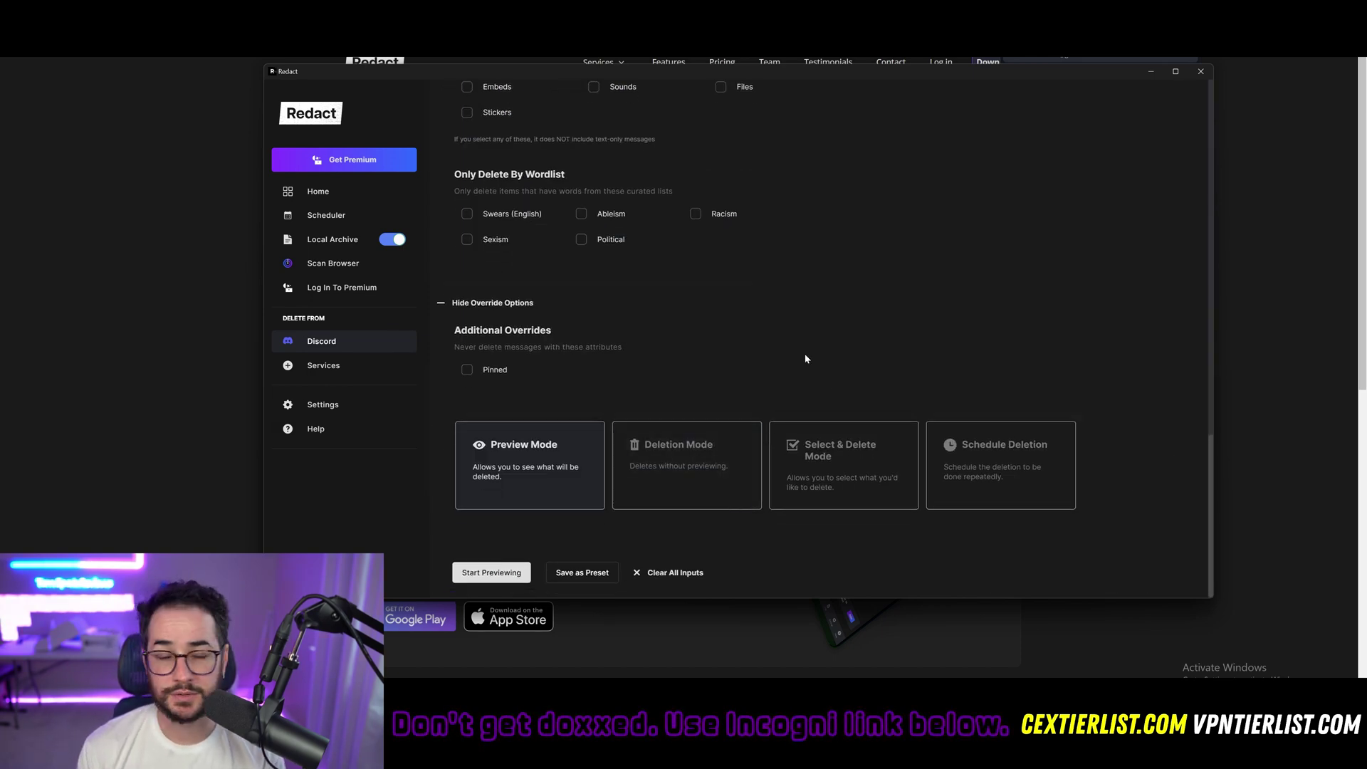
# Switch to Deletion Mode, start deleting the messages, and bring Discord forward
pyautogui.click(726, 455)
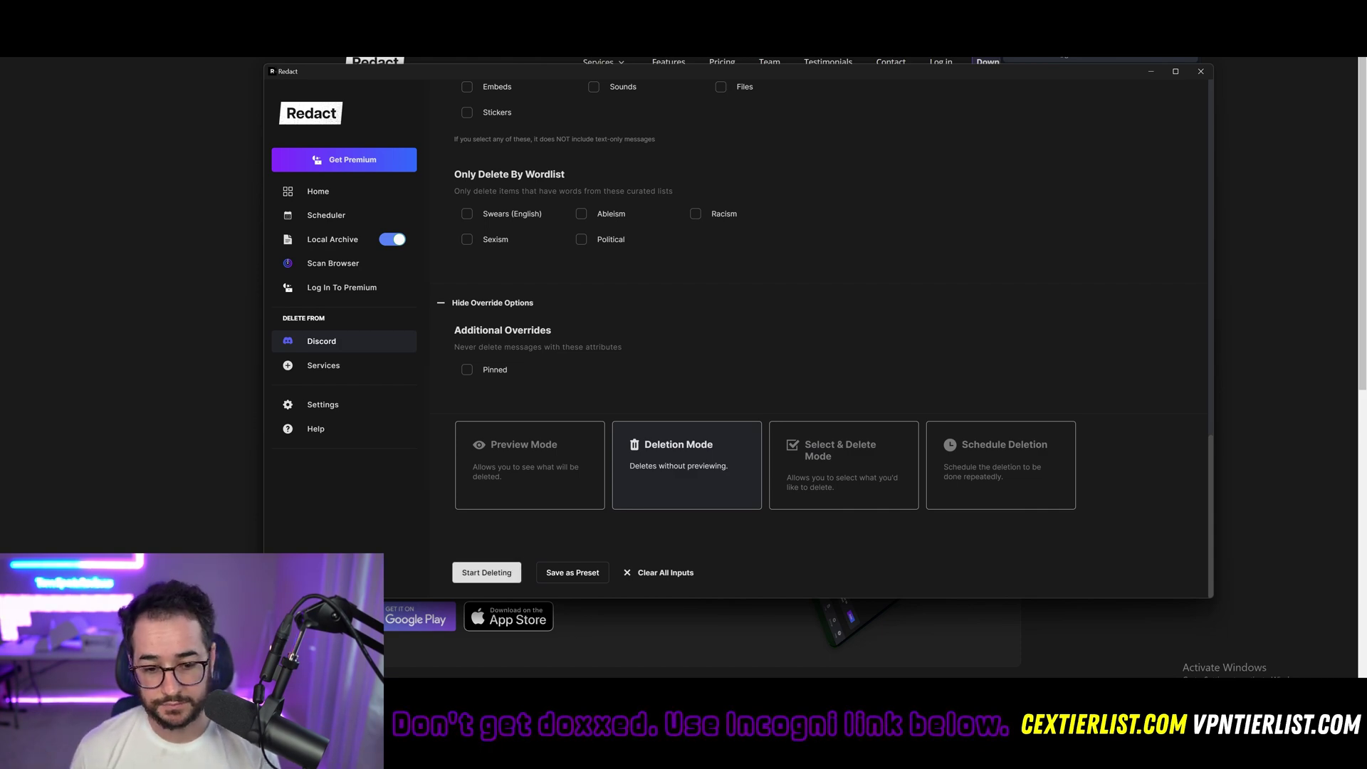
pyautogui.moveTo(744, 755)
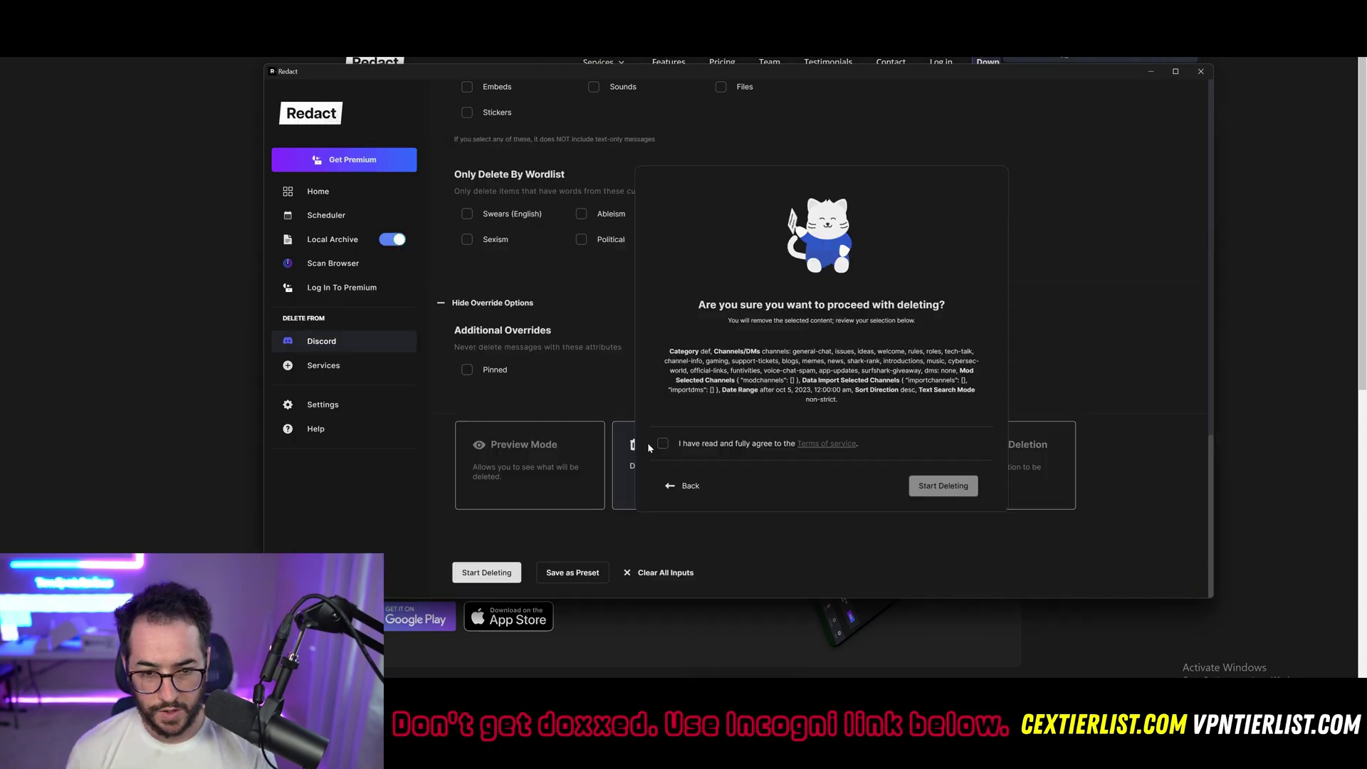
pyautogui.click(664, 444)
pyautogui.click(943, 485)
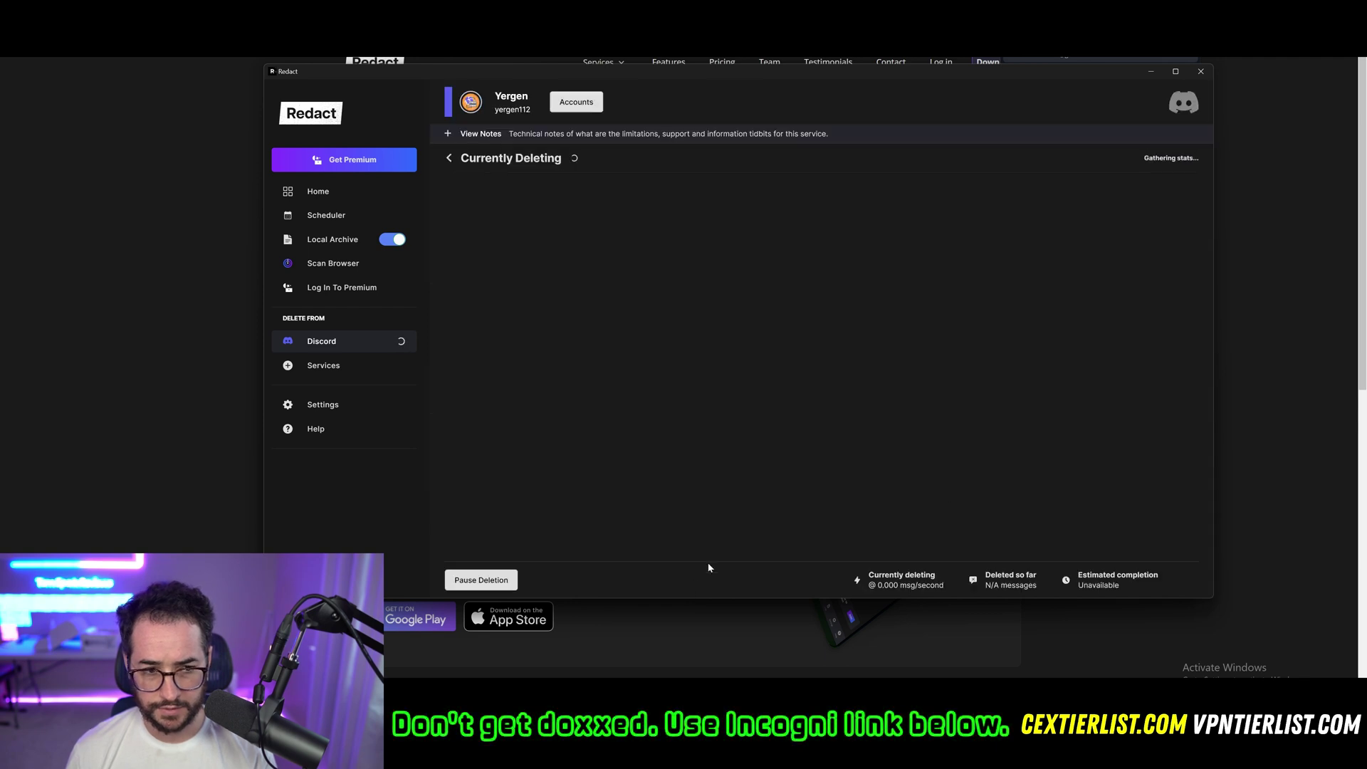
pyautogui.hotkey('alt', 'Tab')
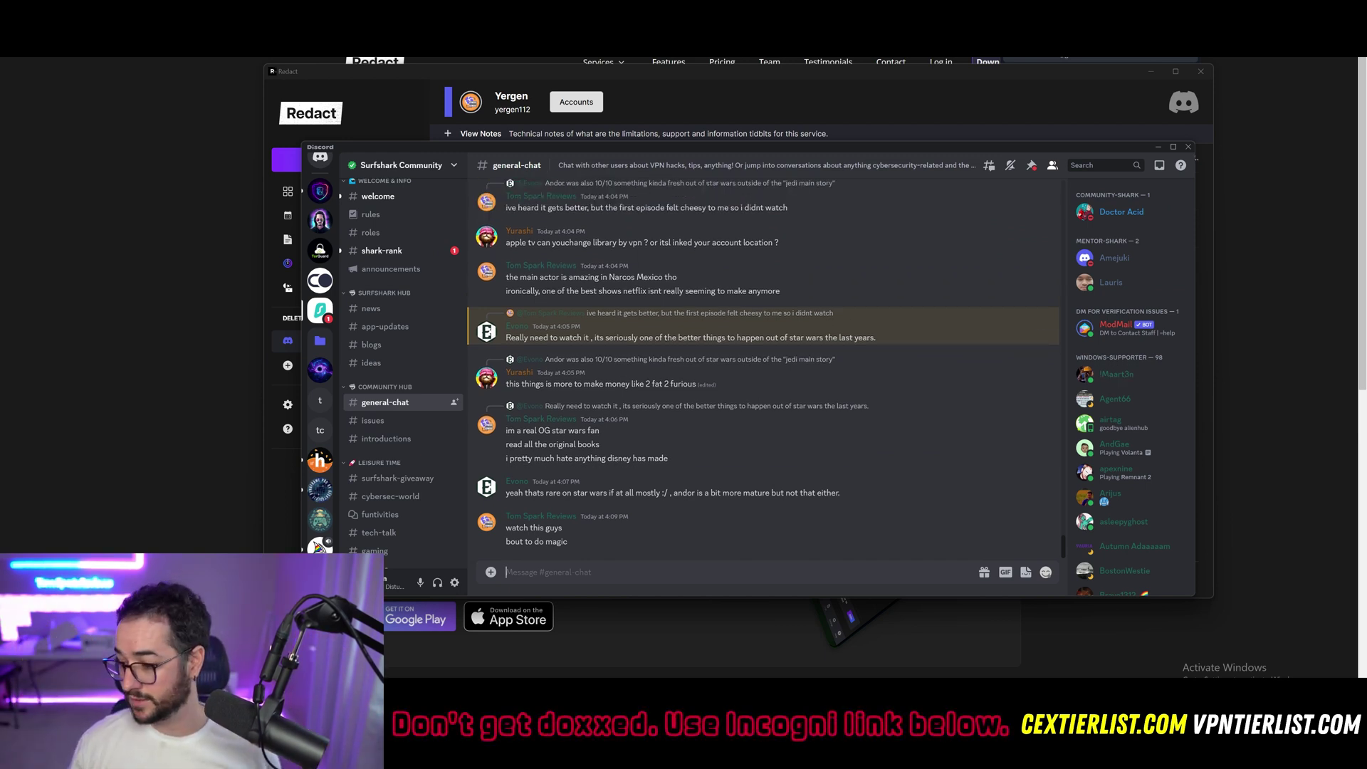
# Scroll up through older #general-chat messages in Discord
pyautogui.scroll(10, 771, 470)
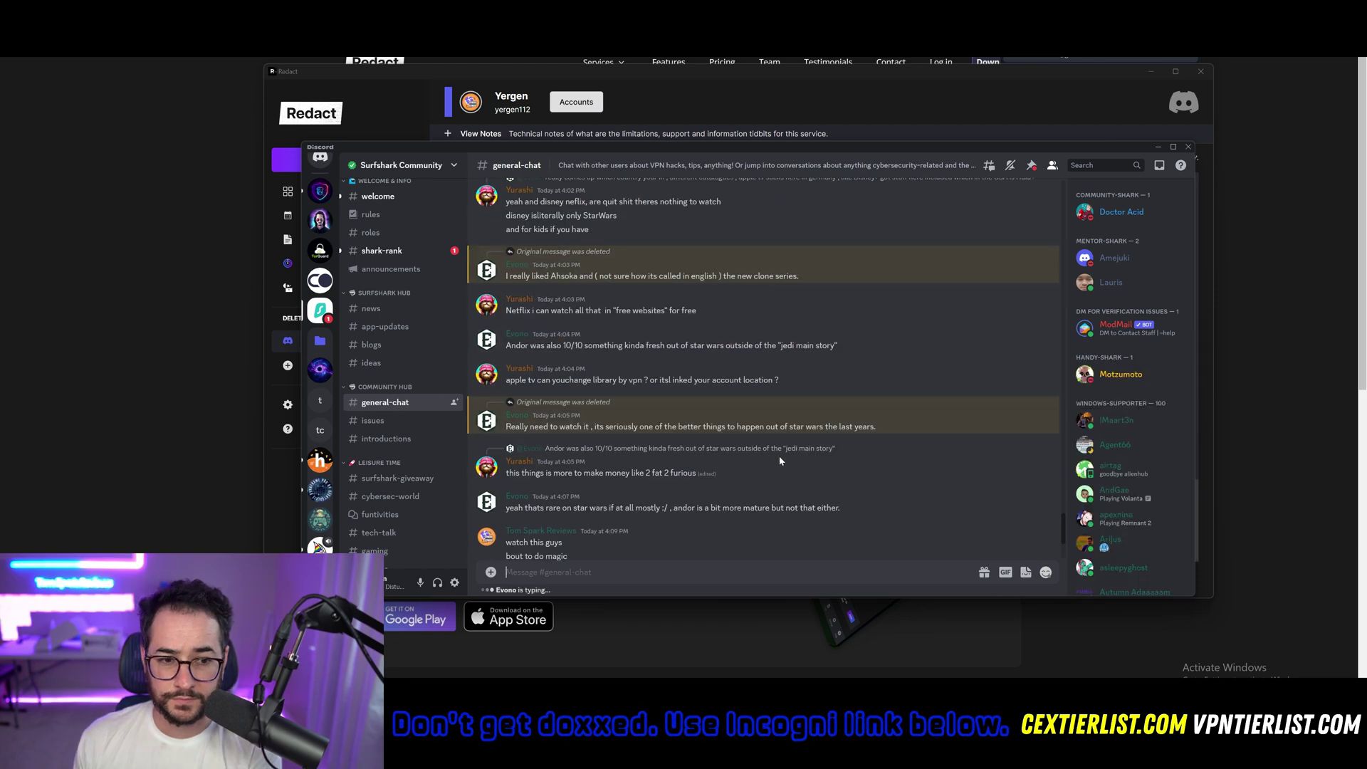
pyautogui.scroll(10, 771, 470)
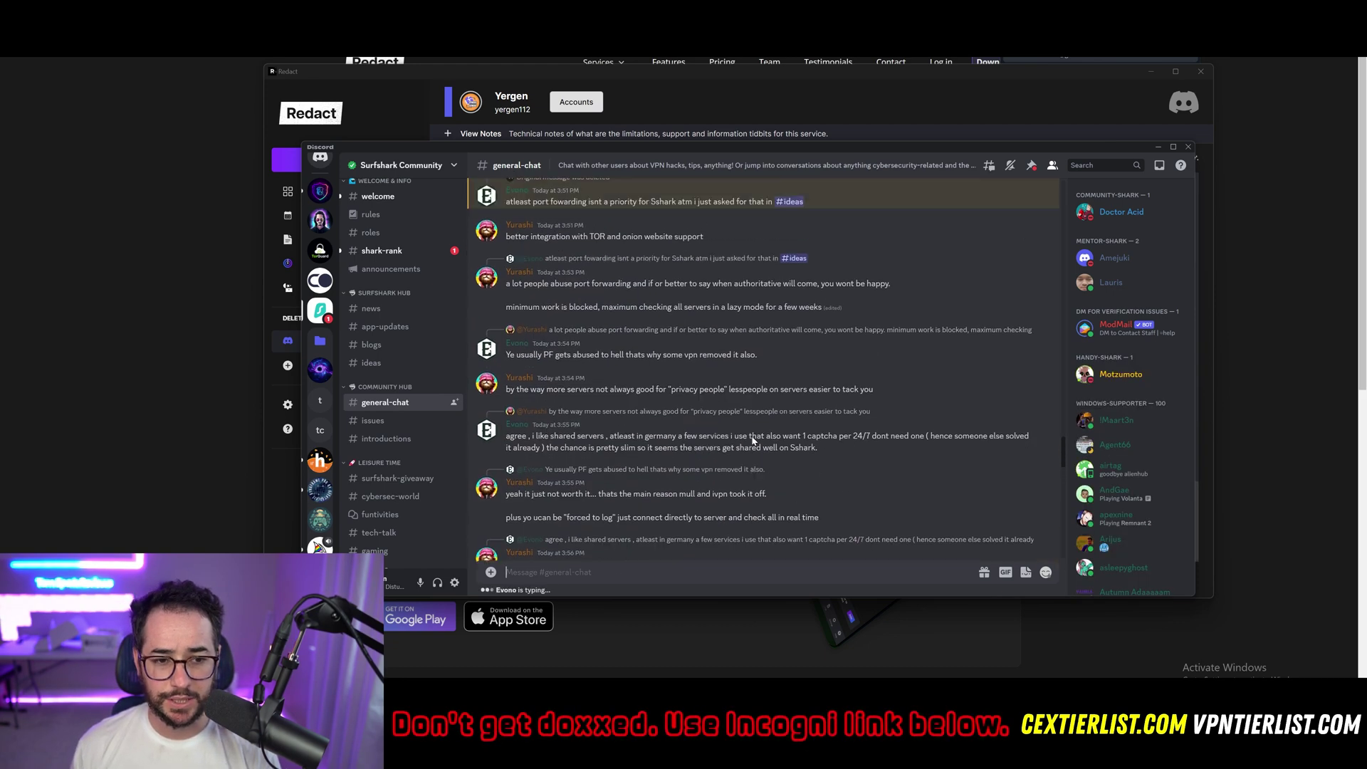
pyautogui.scroll(4, 759, 442)
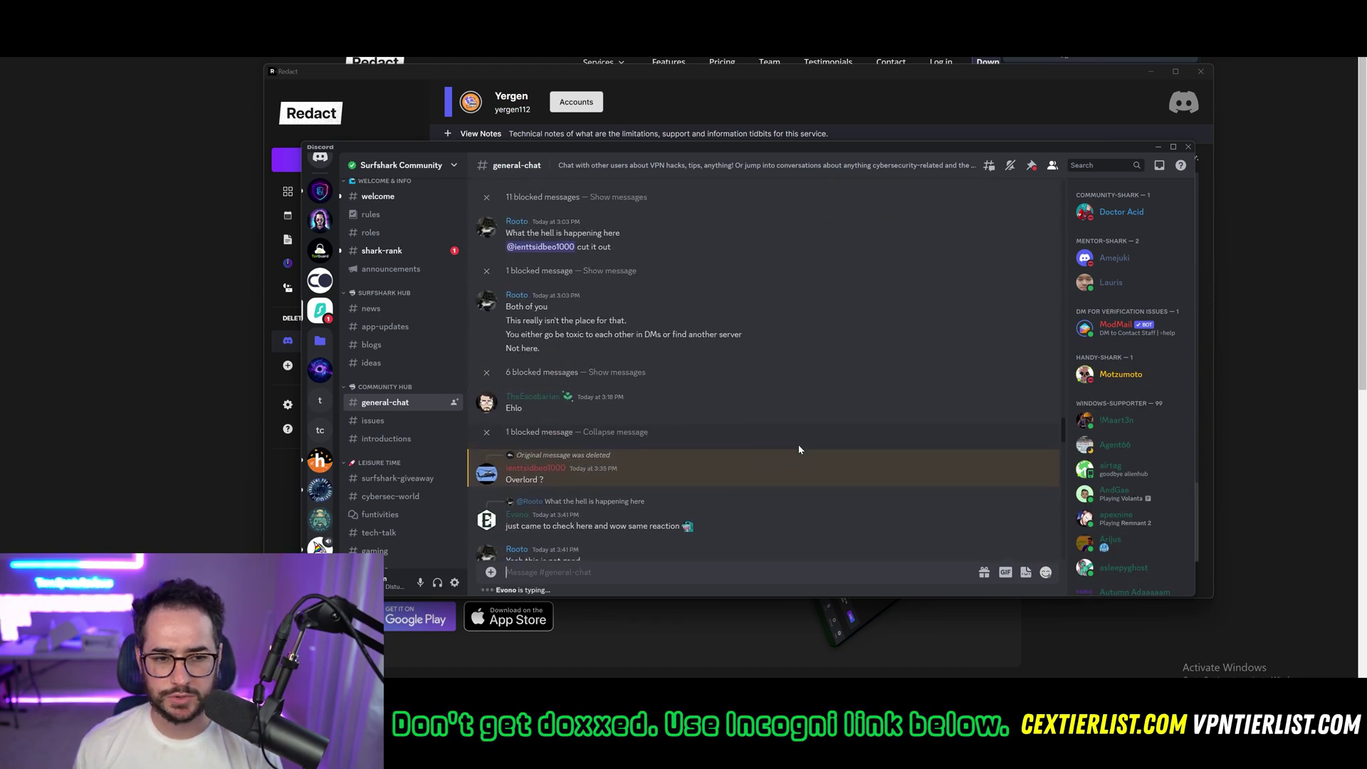
# Return to Redact's Currently Deleting progress view
pyautogui.hotkey('alt', 'Tab')
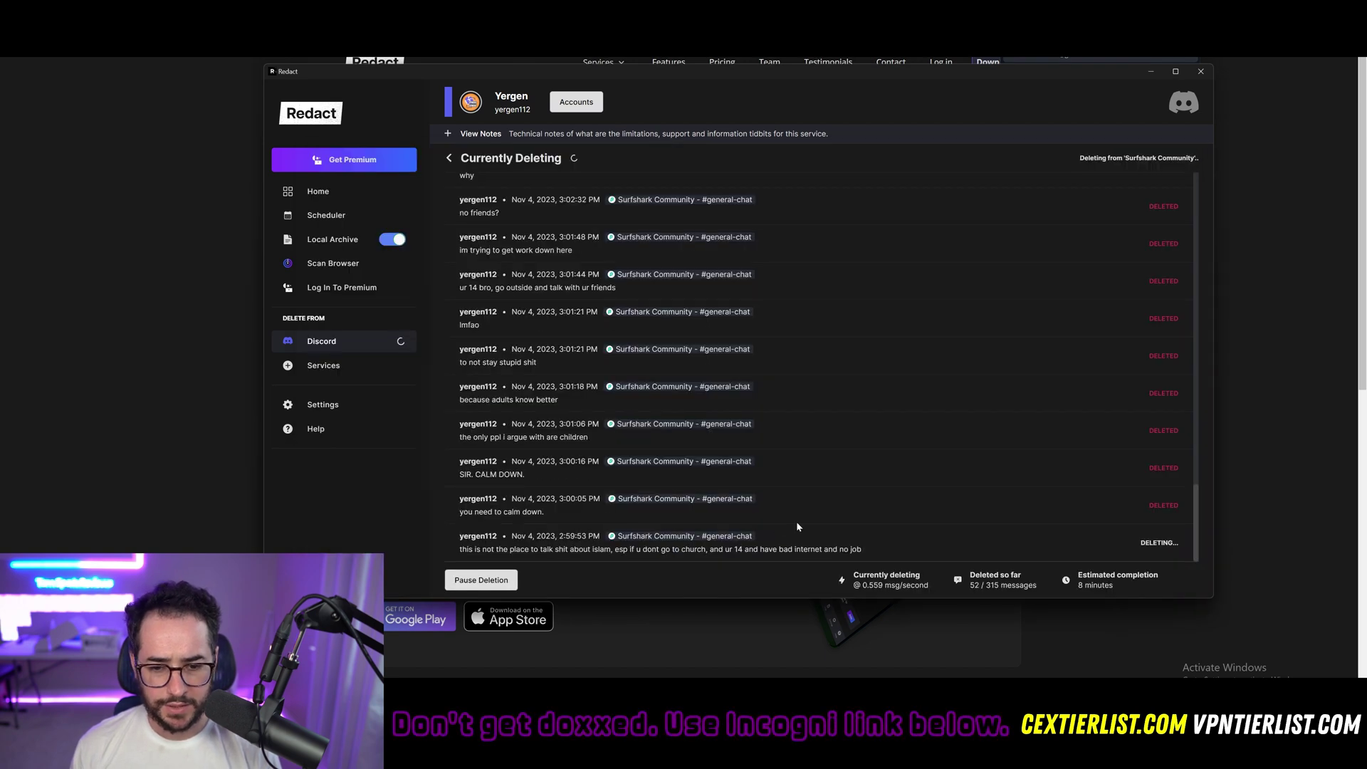